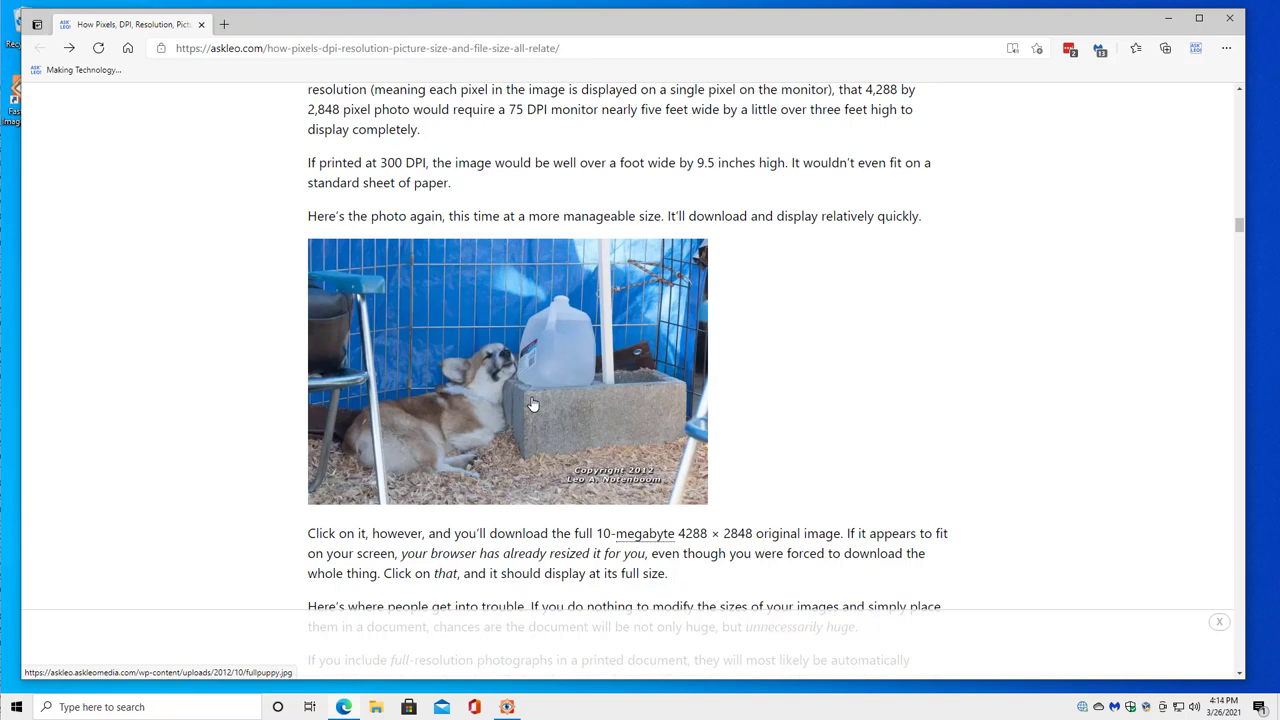
Open the full-size puppy photo from the article, enlarge it to actual size and examine the detail around the face.
{"action": "left_click", "coordinate": [532, 403]}
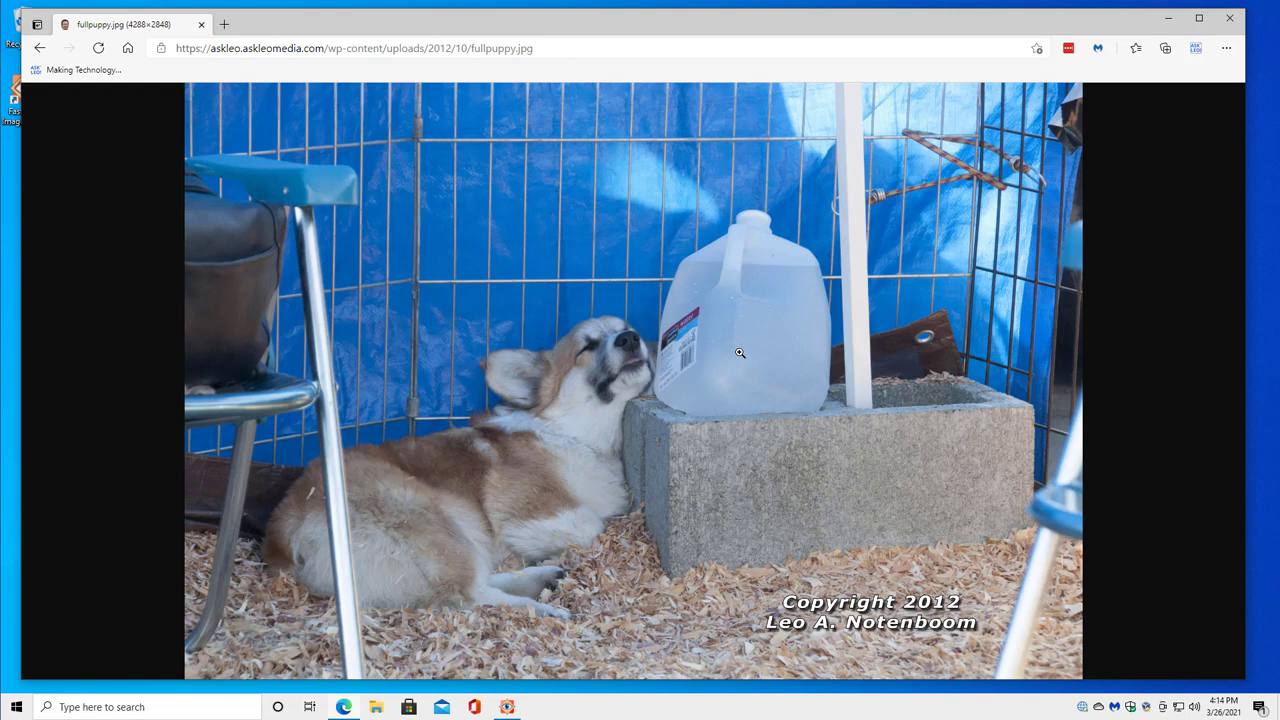
{"action": "left_click", "coordinate": [629, 340]}
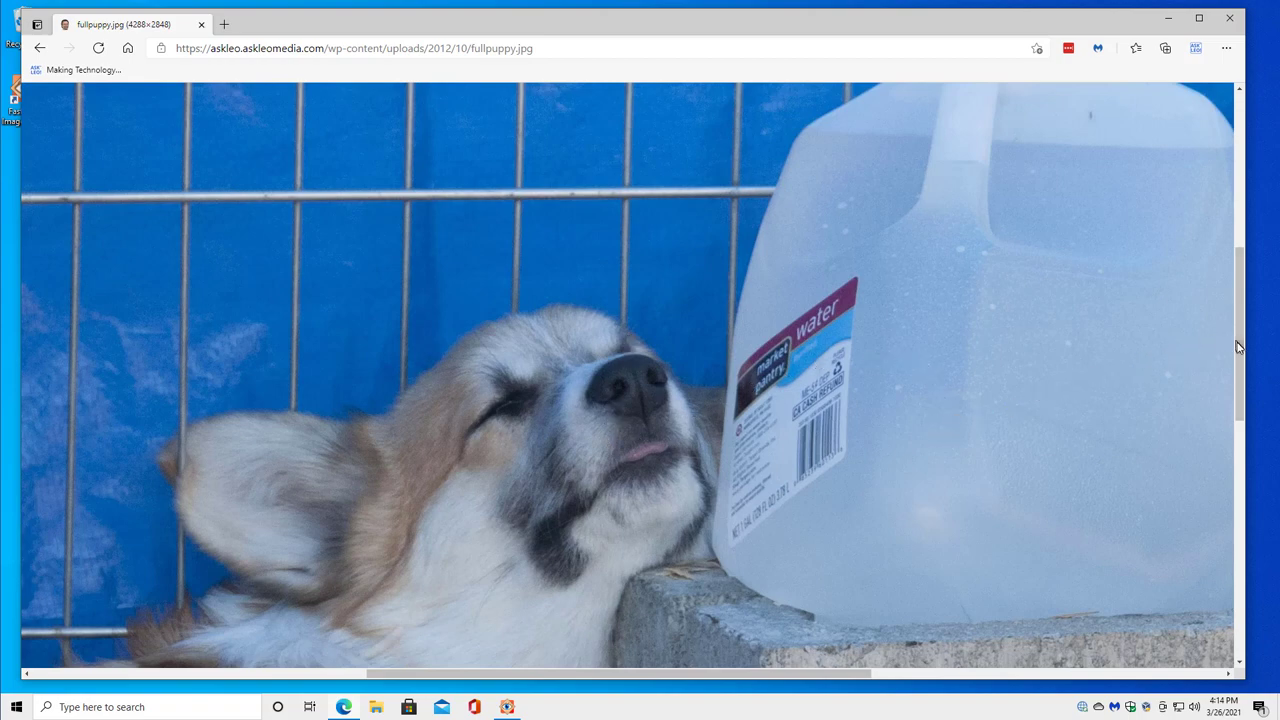
{"action": "left_click_drag", "start_coordinate": [1238, 347], "coordinate": [1249, 420]}
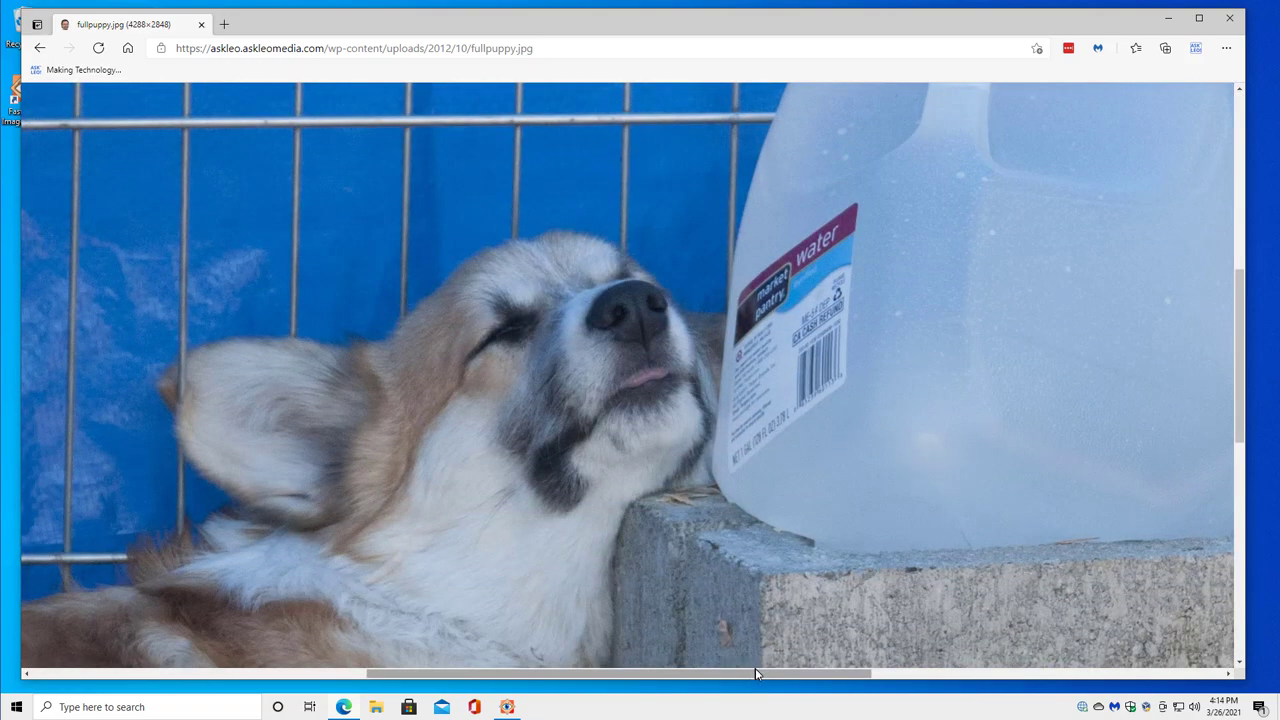
{"action": "left_click_drag", "start_coordinate": [757, 671], "coordinate": [726, 669]}
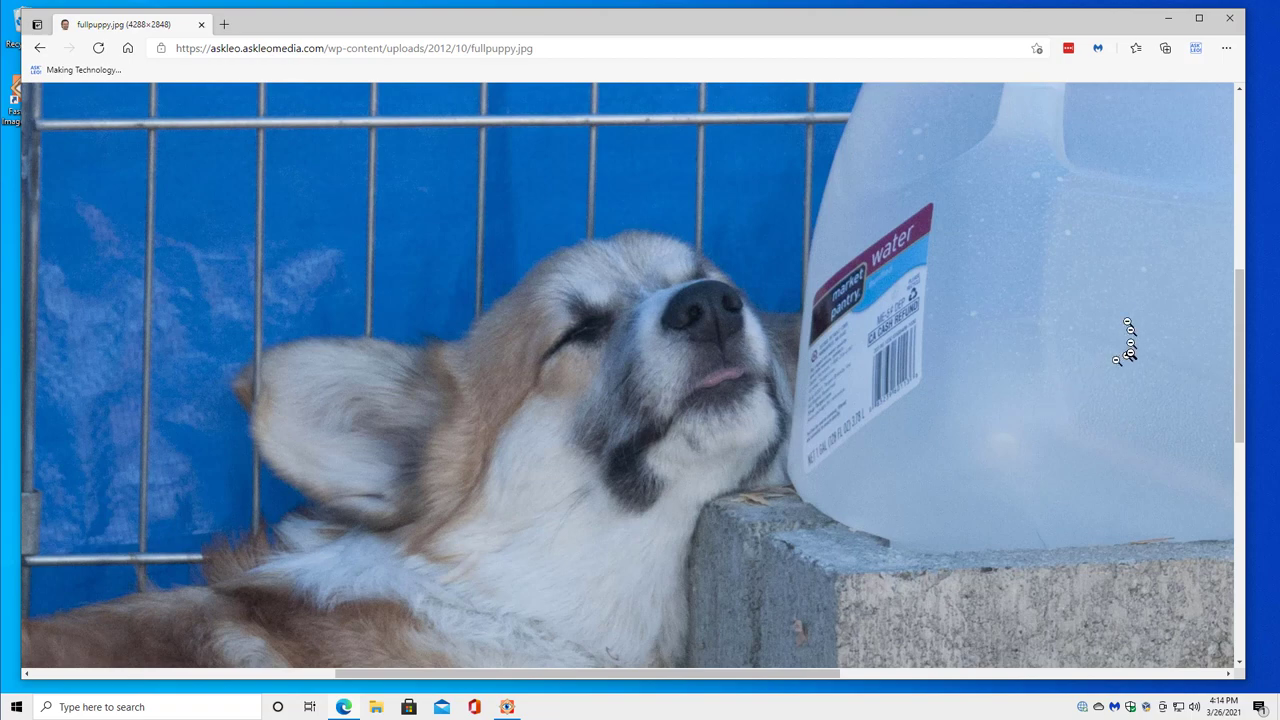
Return to the article, save the photo's linked full-size image as fullpuppy in the OneDrive Pictures folder, and close the browser.
{"action": "left_click", "coordinate": [40, 48]}
{"action": "right_click", "coordinate": [567, 380]}
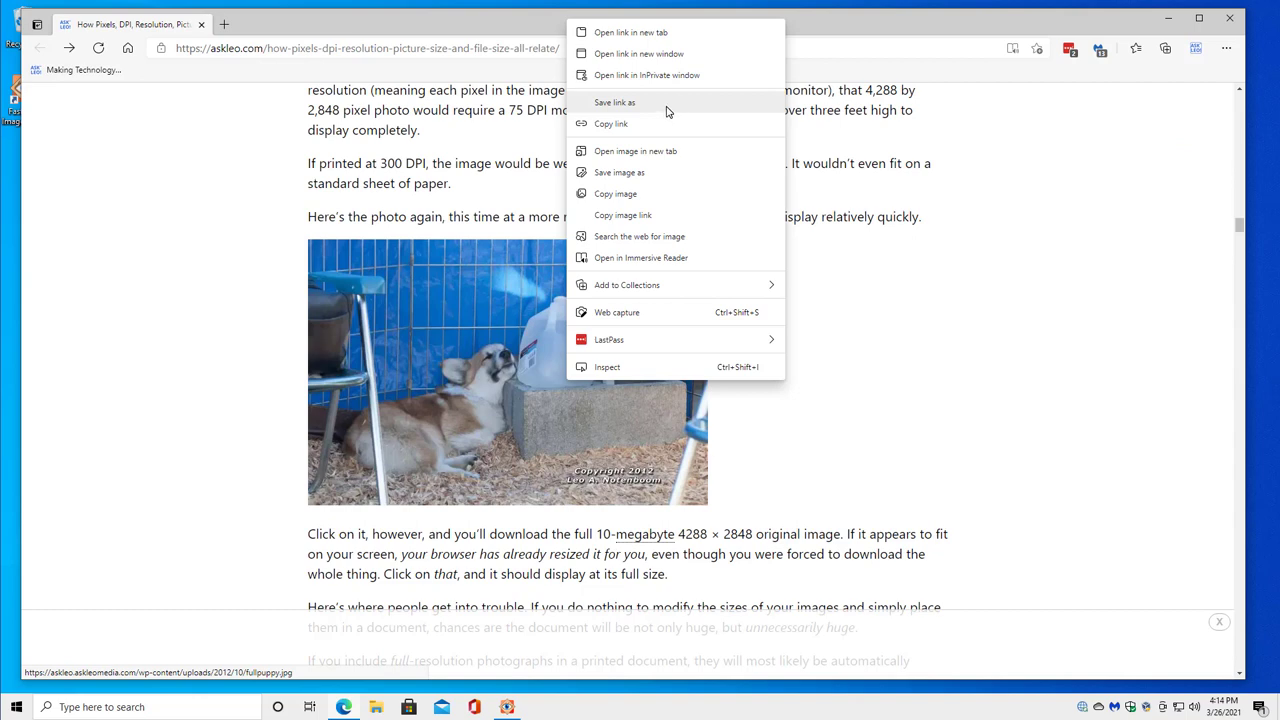
{"action": "left_click", "coordinate": [667, 103]}
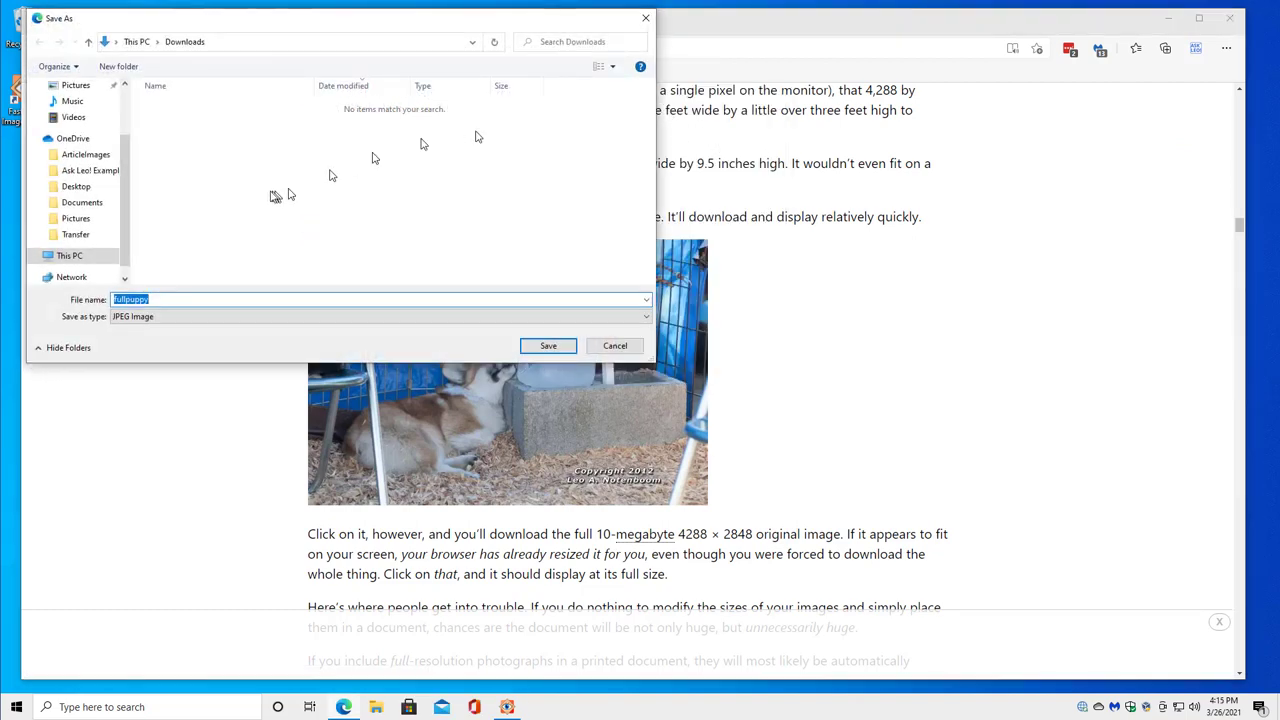
{"action": "left_click", "coordinate": [78, 218]}
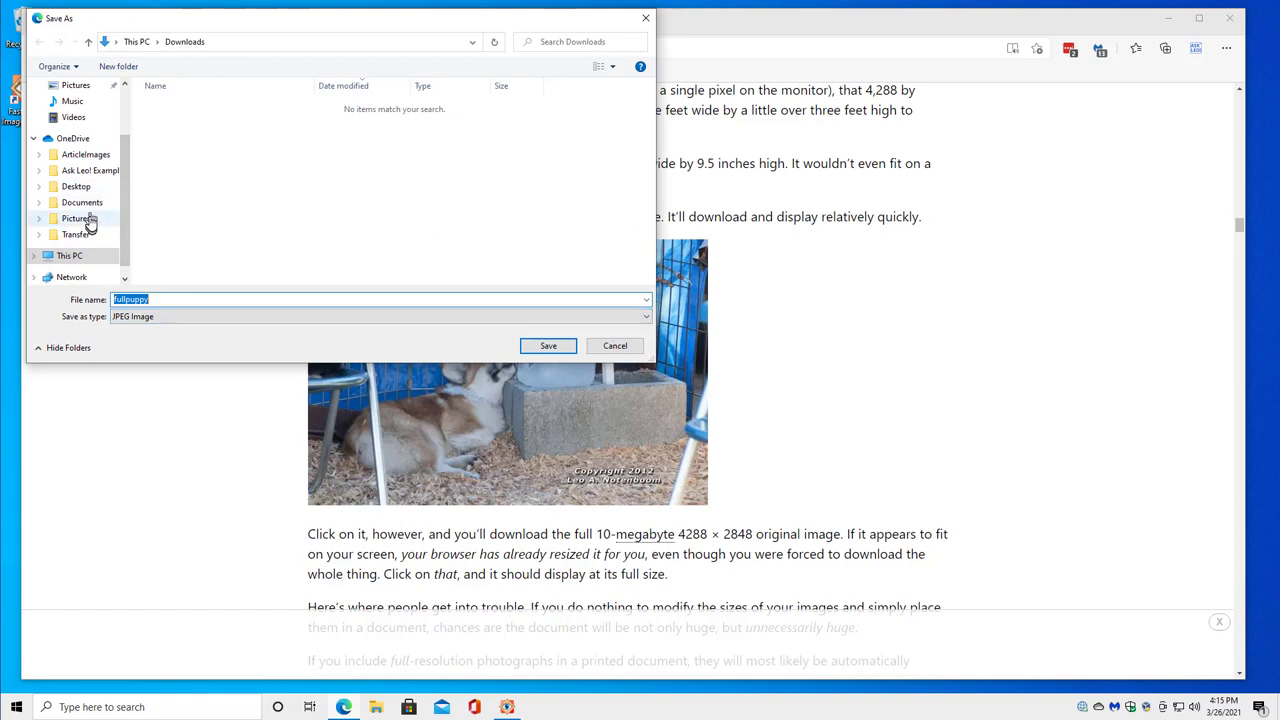
{"action": "left_click", "coordinate": [548, 346]}
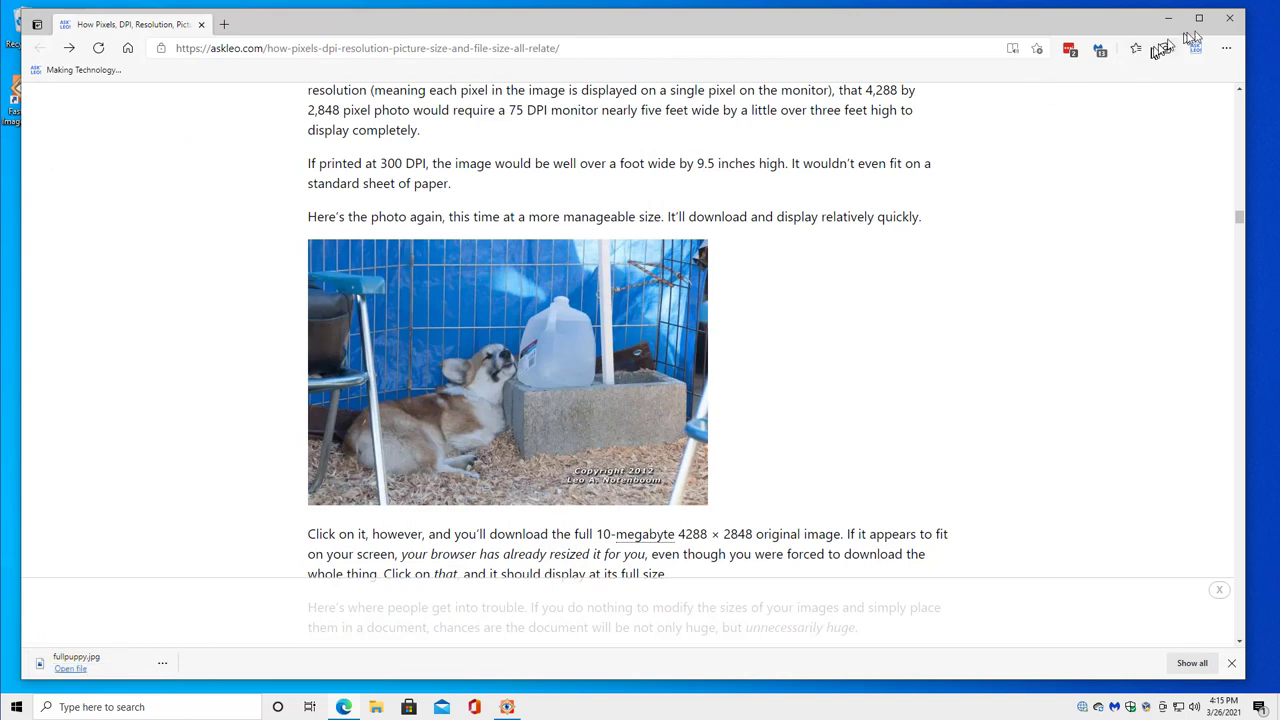
{"action": "left_click", "coordinate": [1230, 22]}
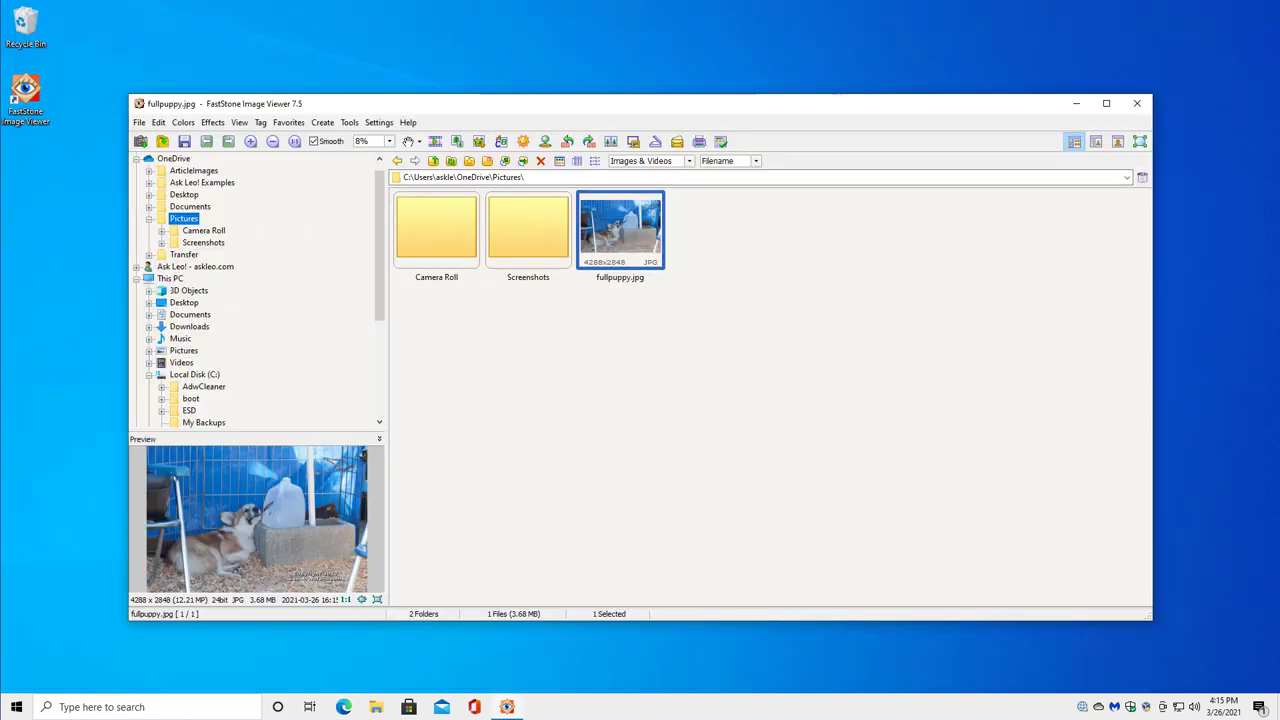
Open fullpuppy.jpg full screen in FastStone Image Viewer and resize it to a height of 1080 pixels with the aspect ratio preserved.
{"action": "mouse_move", "coordinate": [619, 244]}
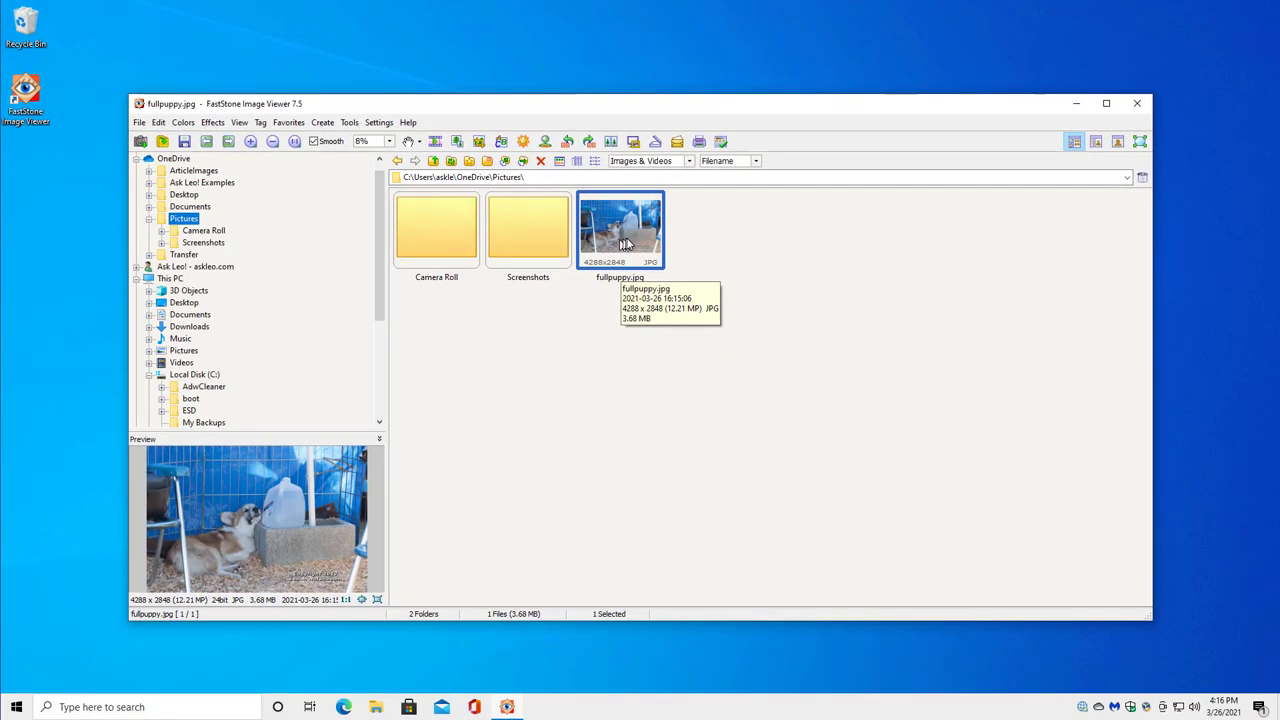
{"action": "double_click", "coordinate": [624, 243]}
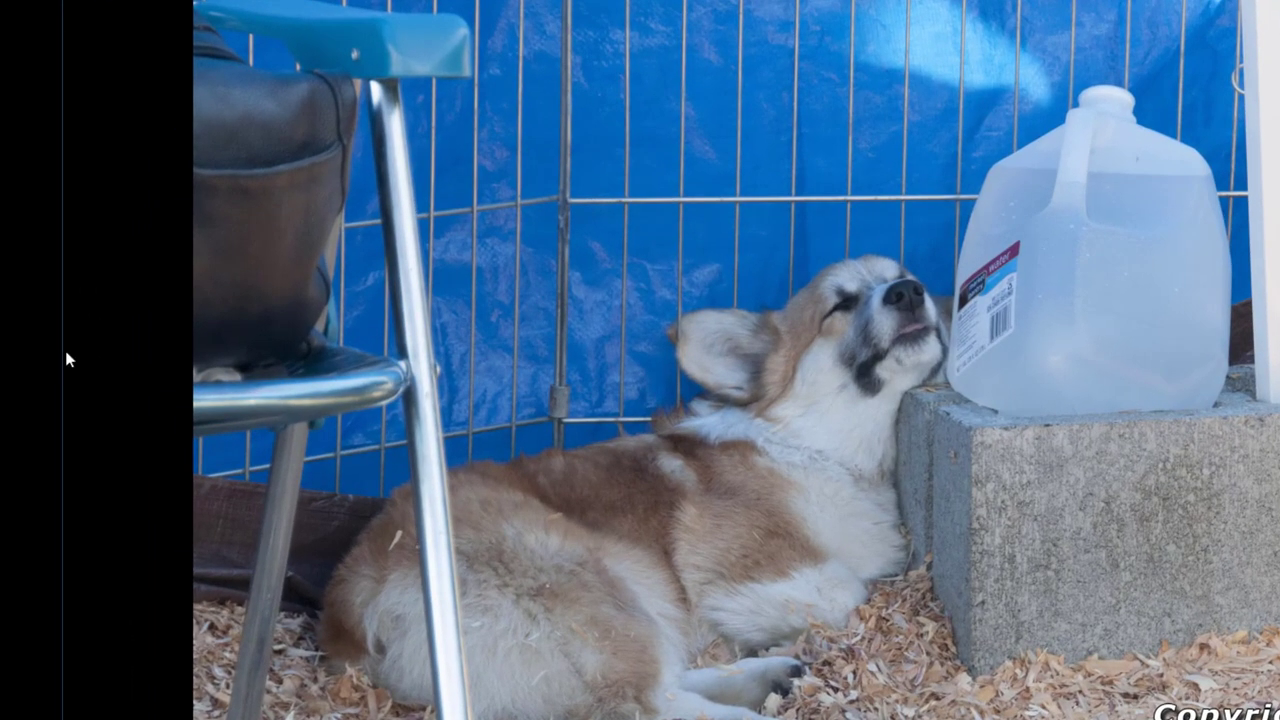
{"action": "mouse_move", "coordinate": [5, 360]}
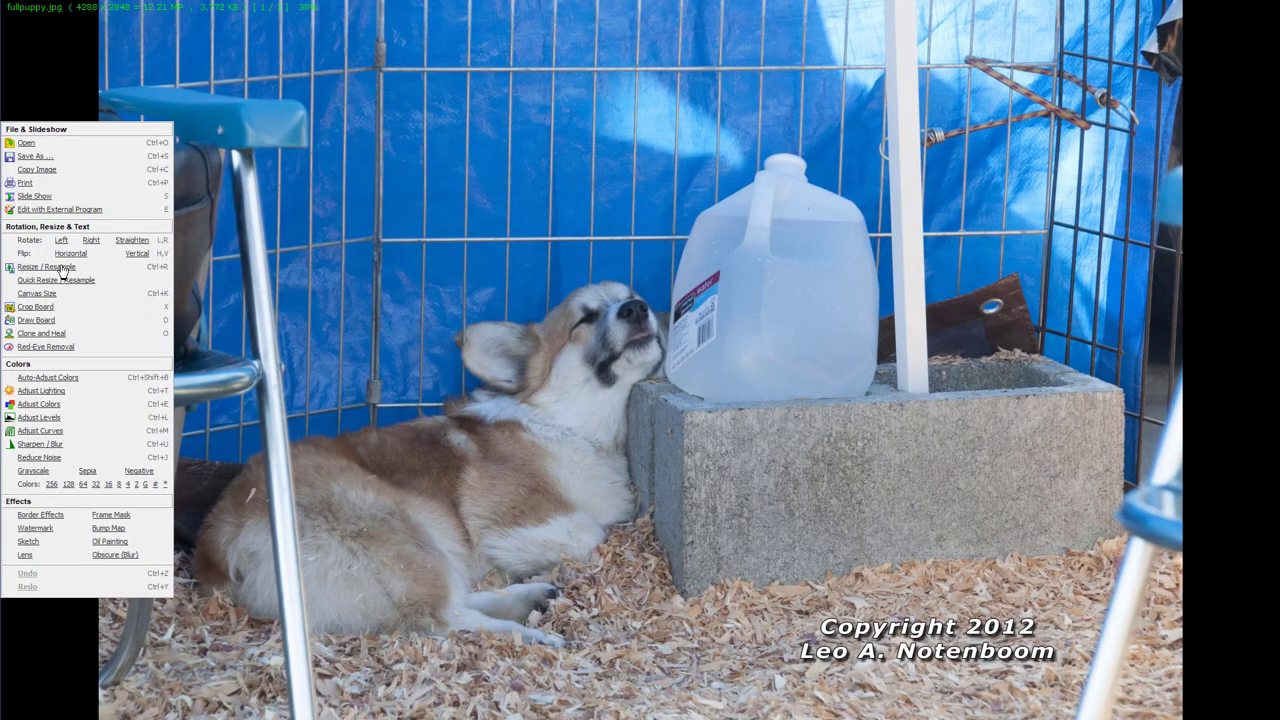
{"action": "left_click", "coordinate": [62, 269]}
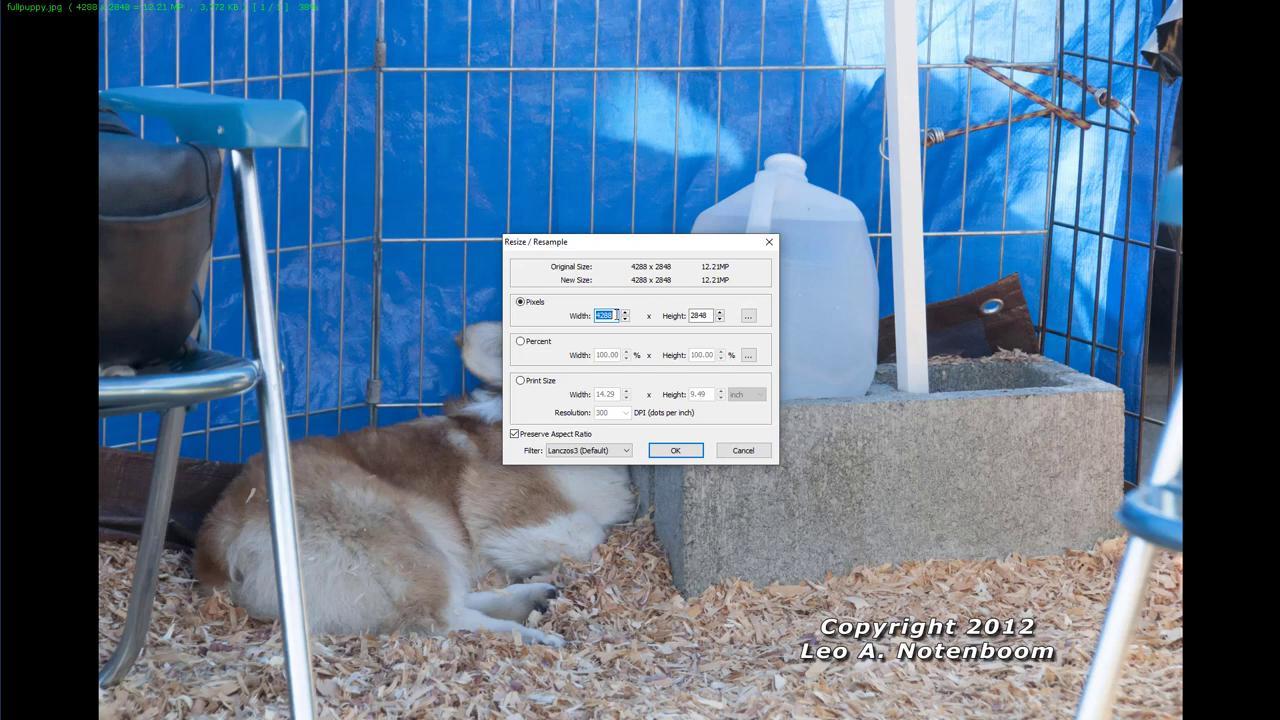
{"action": "type", "text": "1920"}
{"action": "key", "text": "Tab"}
{"action": "type", "text": "1080"}
{"action": "double_click", "coordinate": [616, 315]}
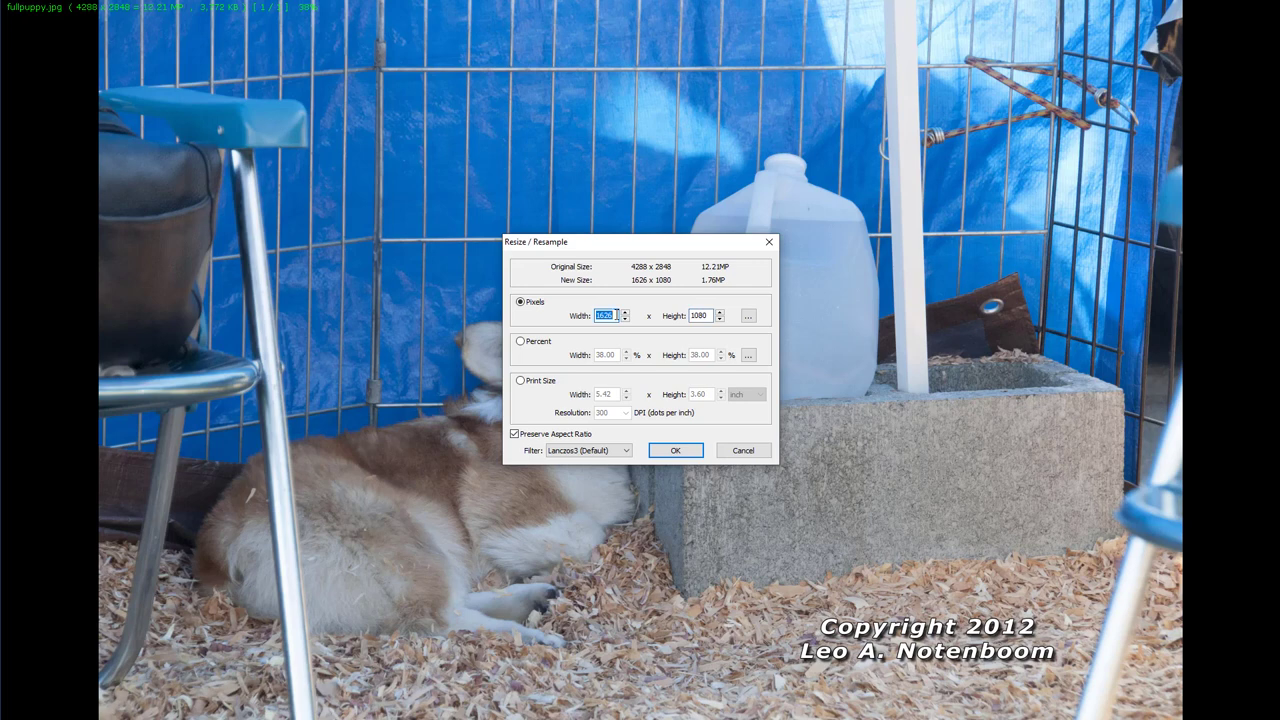
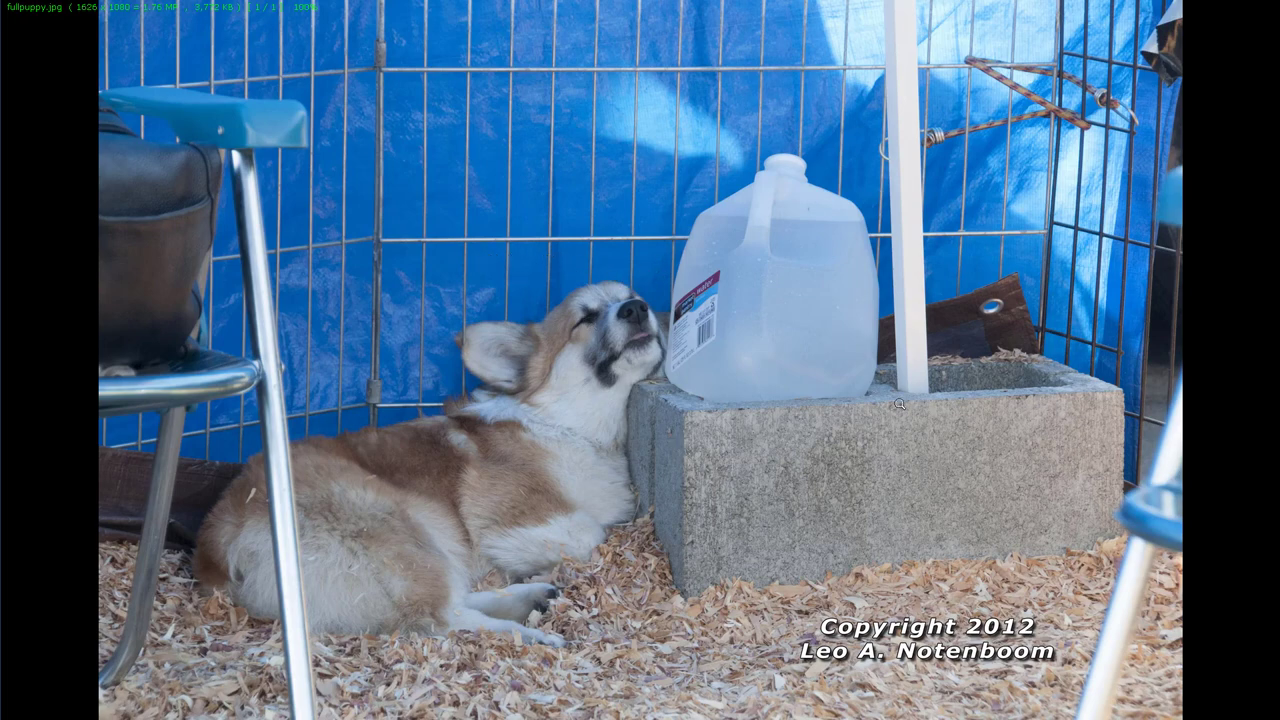
Start saving the resized photo as a JPEG copy named fullpuppy1080 and open its file format options.
{"action": "right_click", "coordinate": [684, 236]}
{"action": "left_click", "coordinate": [727, 285]}
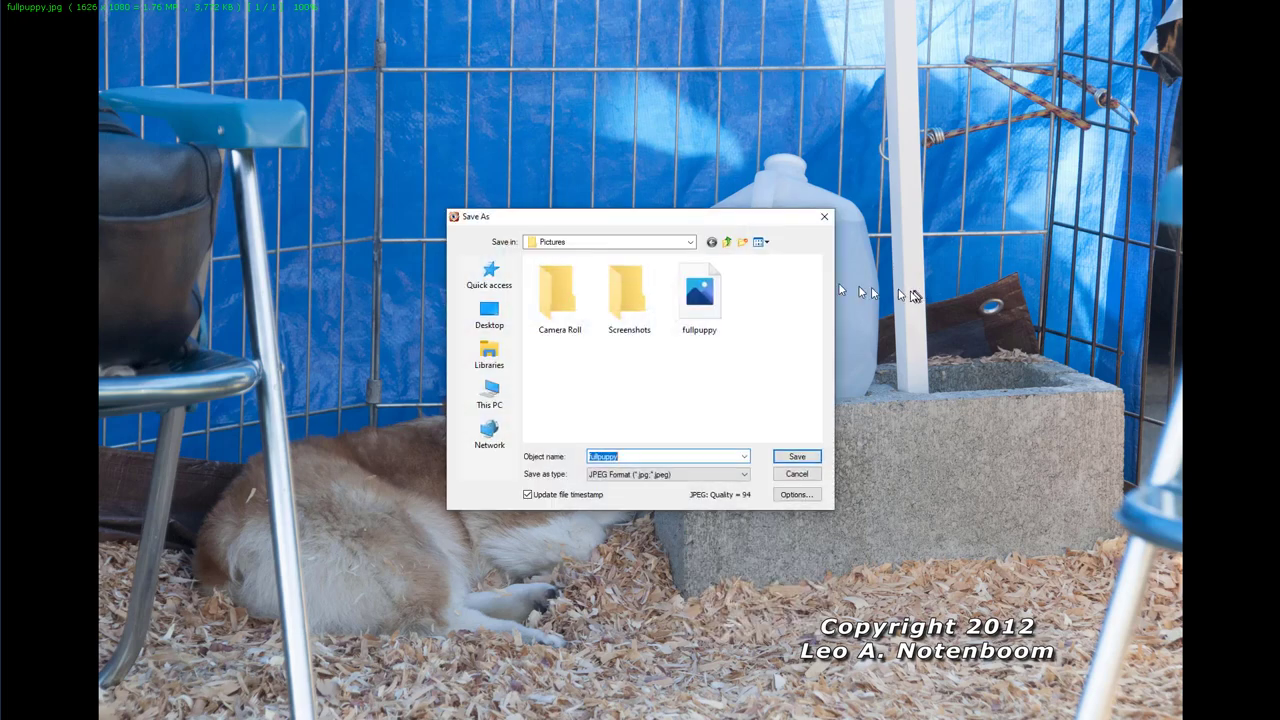
{"action": "left_click", "coordinate": [669, 455]}
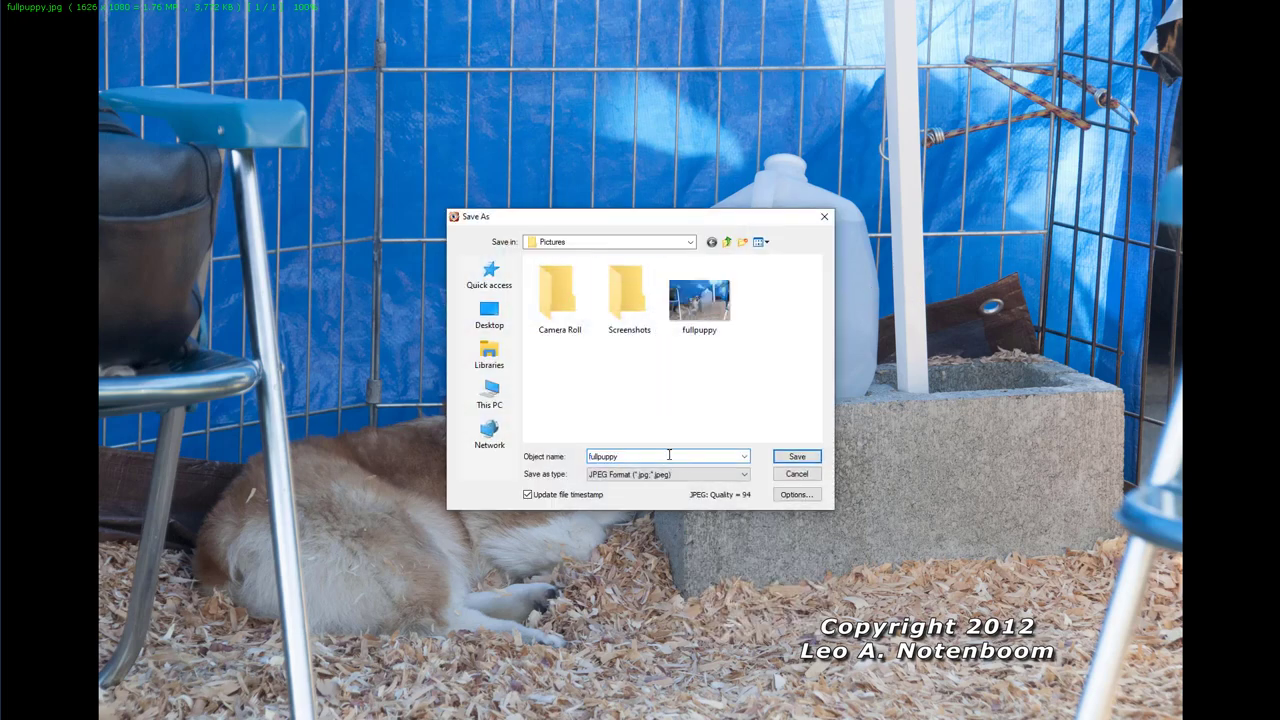
{"action": "type", "text": "1080"}
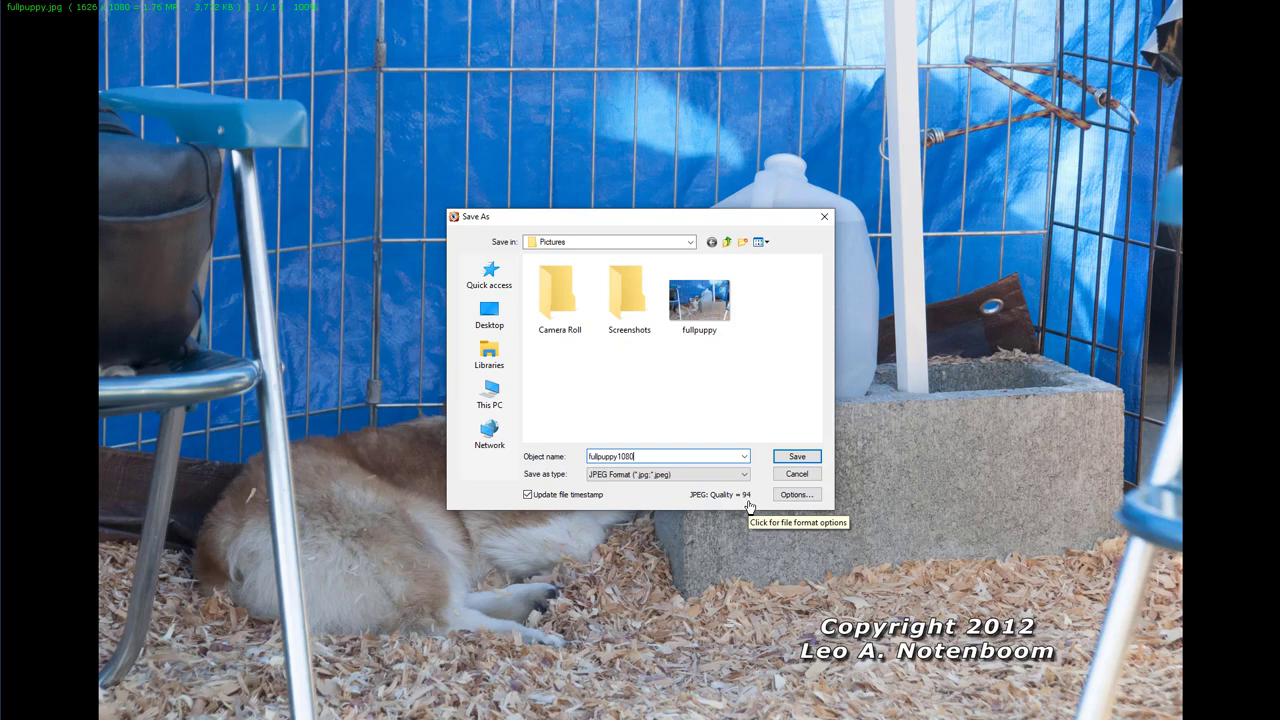
{"action": "left_click", "coordinate": [794, 494]}
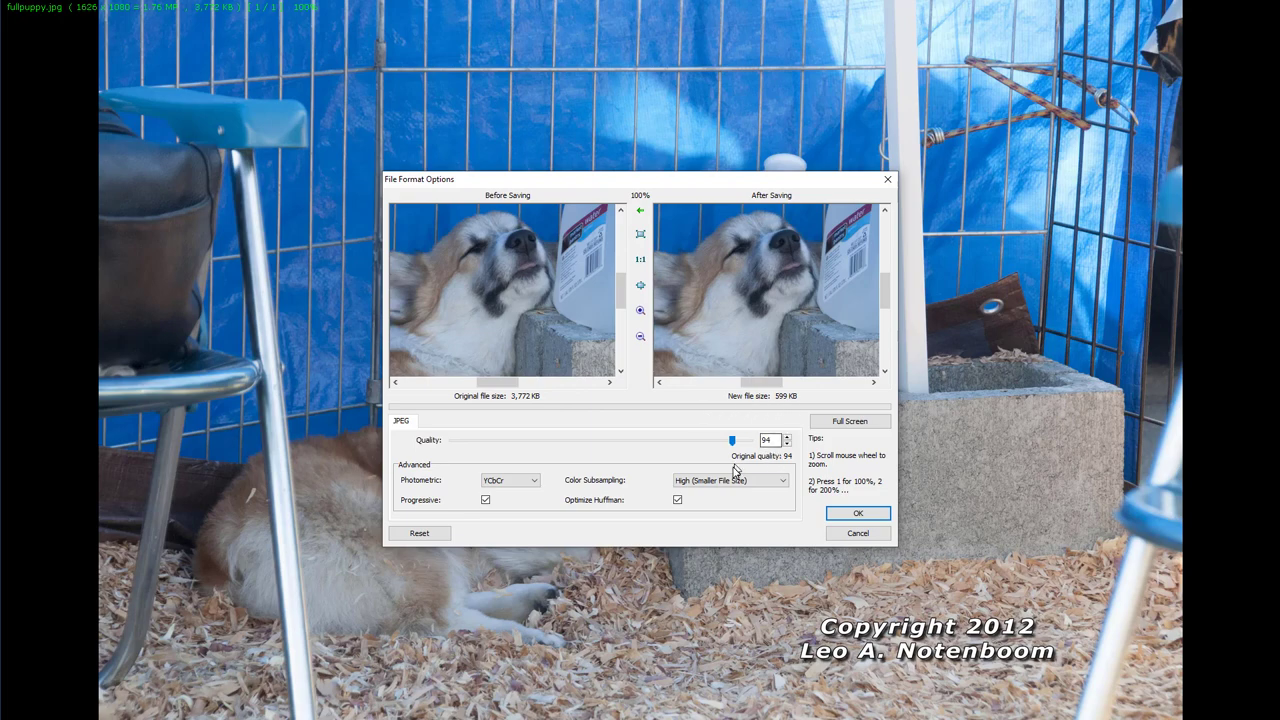
Lower the JPEG quality to 56 and compare the before and after previews at 500% around the puppy's nose.
{"action": "left_click_drag", "start_coordinate": [735, 440], "coordinate": [620, 443]}
{"action": "left_click", "coordinate": [640, 311]}
{"action": "left_click", "coordinate": [640, 311]}
{"action": "left_click", "coordinate": [640, 311]}
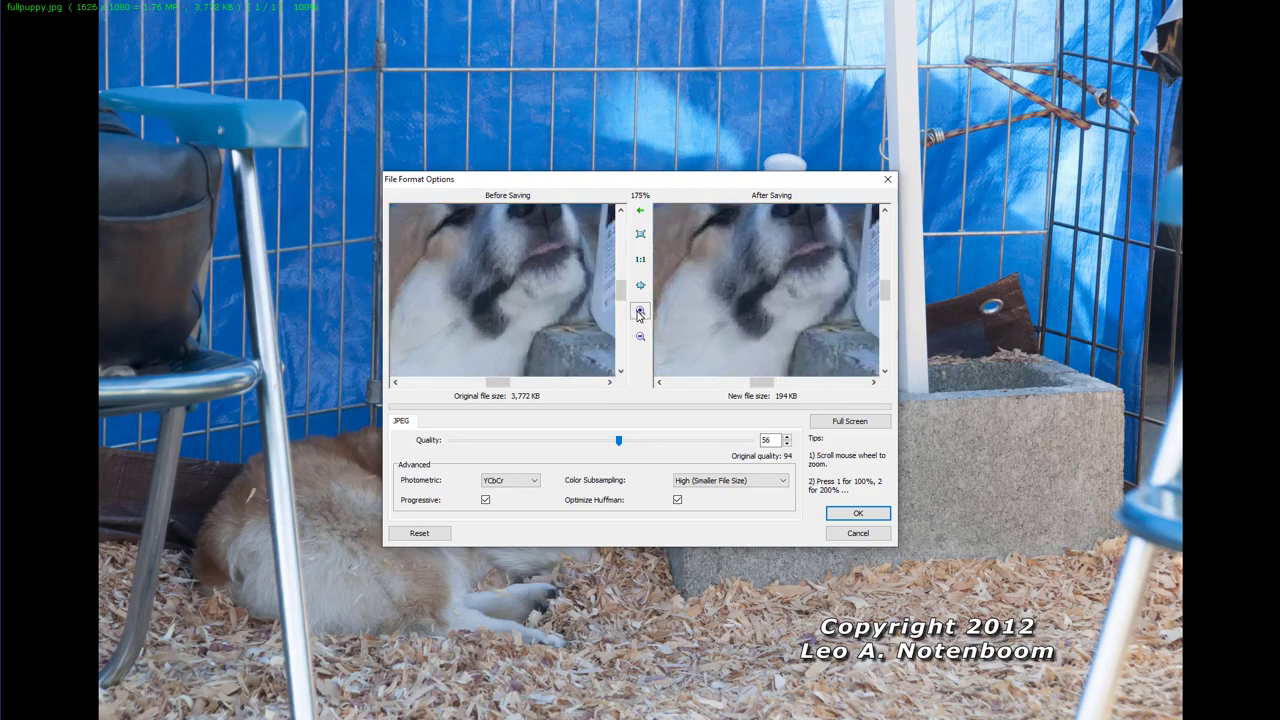
{"action": "left_click", "coordinate": [640, 311]}
{"action": "left_click", "coordinate": [640, 311]}
{"action": "left_click", "coordinate": [640, 311]}
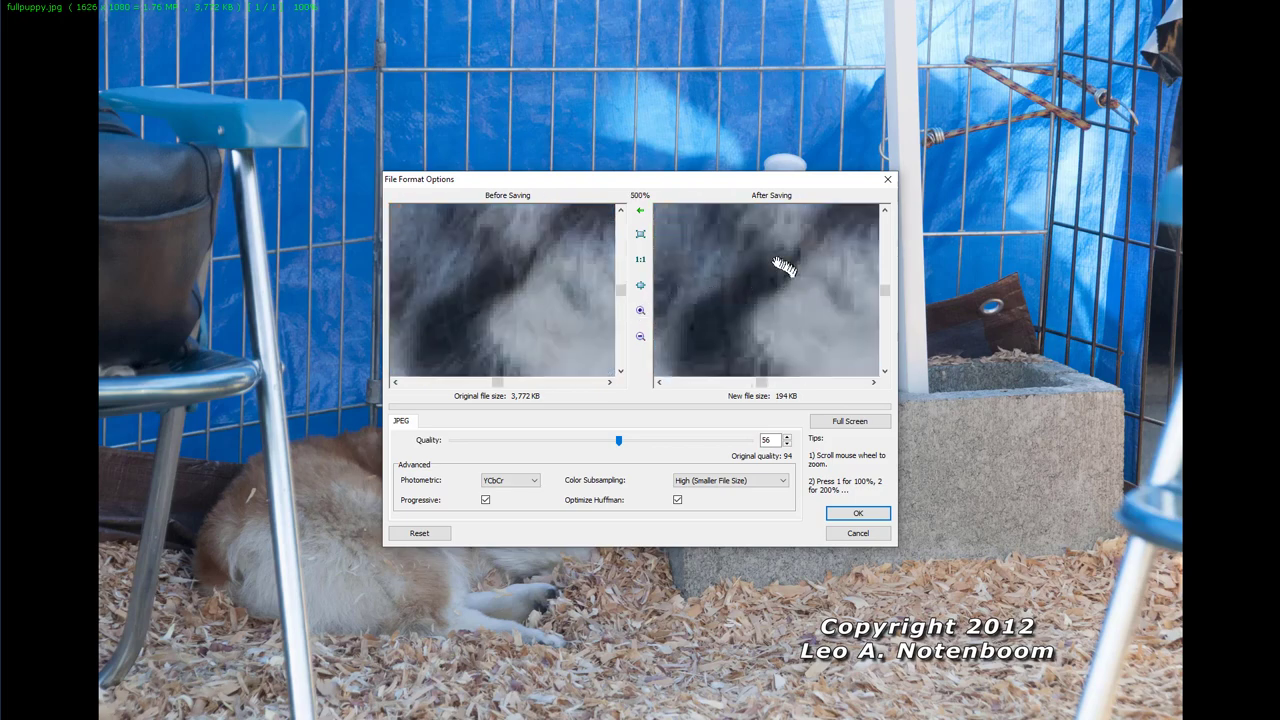
{"action": "left_click_drag", "start_coordinate": [737, 243], "coordinate": [720, 337]}
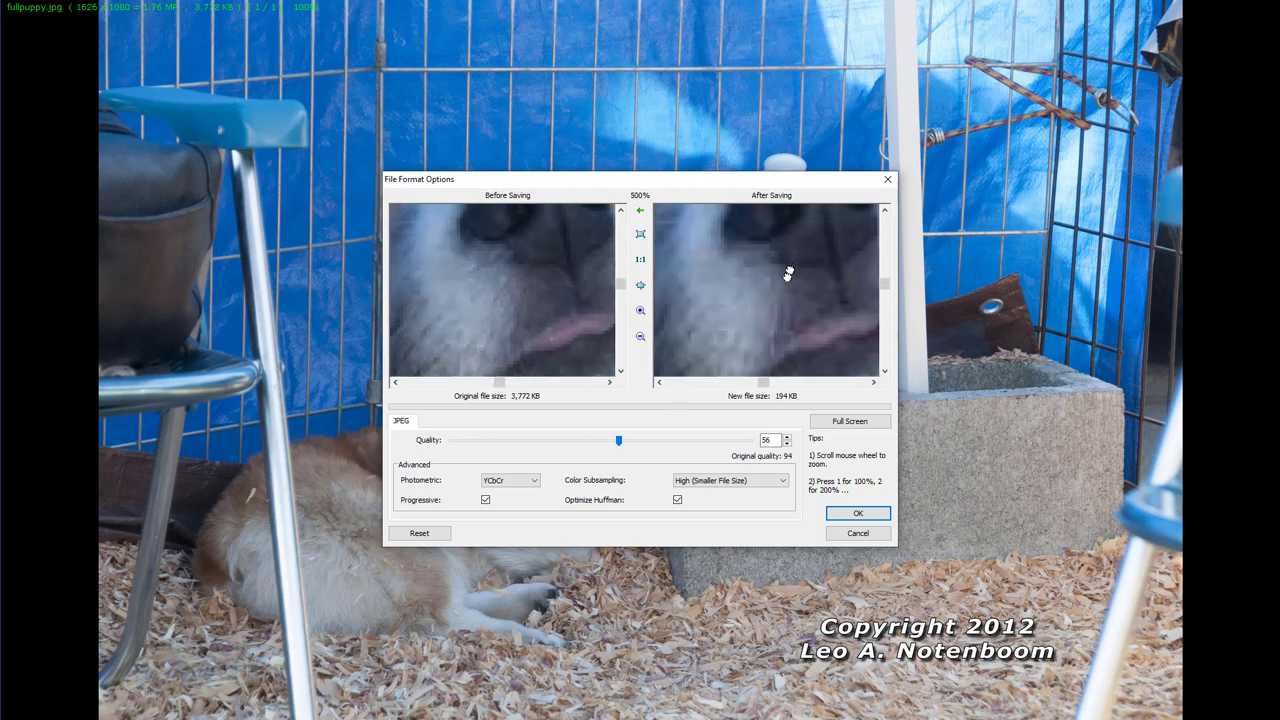
{"action": "left_click_drag", "start_coordinate": [789, 274], "coordinate": [771, 329]}
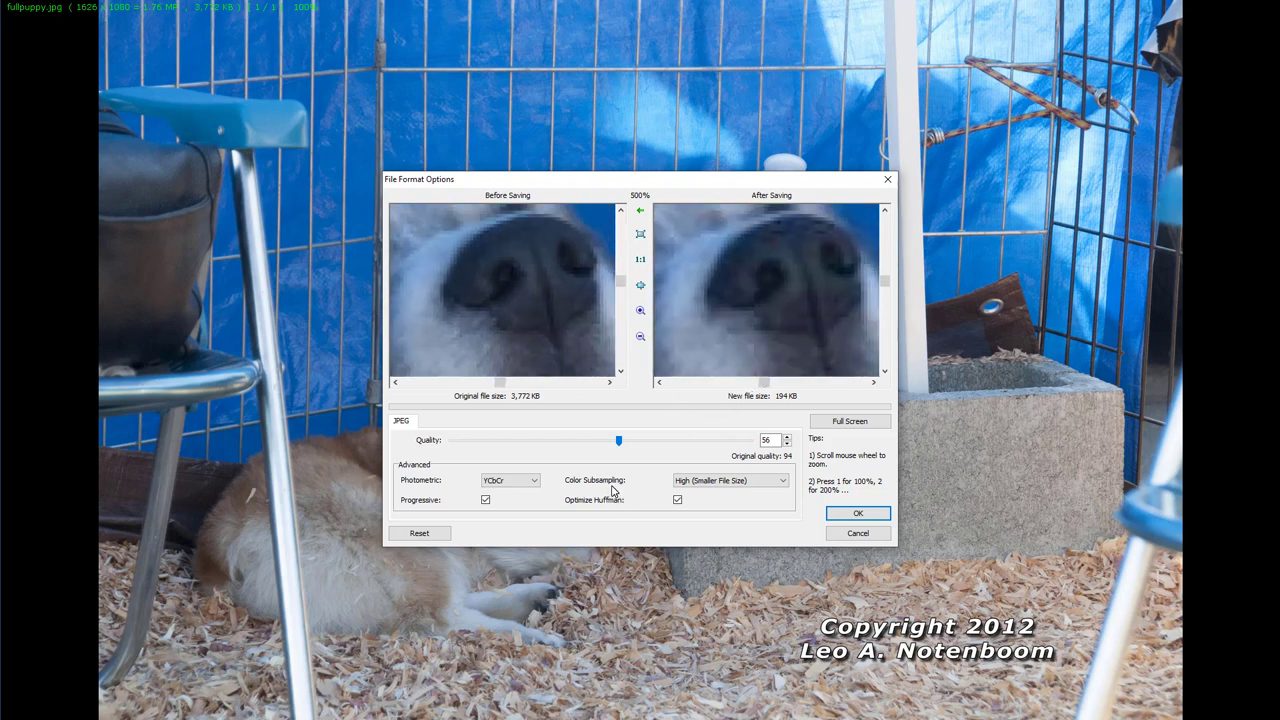
Reduce the JPEG quality to 29 and further to 16, and compare the before and after images full screen.
{"action": "left_click", "coordinate": [618, 441]}
{"action": "left_click_drag", "start_coordinate": [618, 444], "coordinate": [538, 446]}
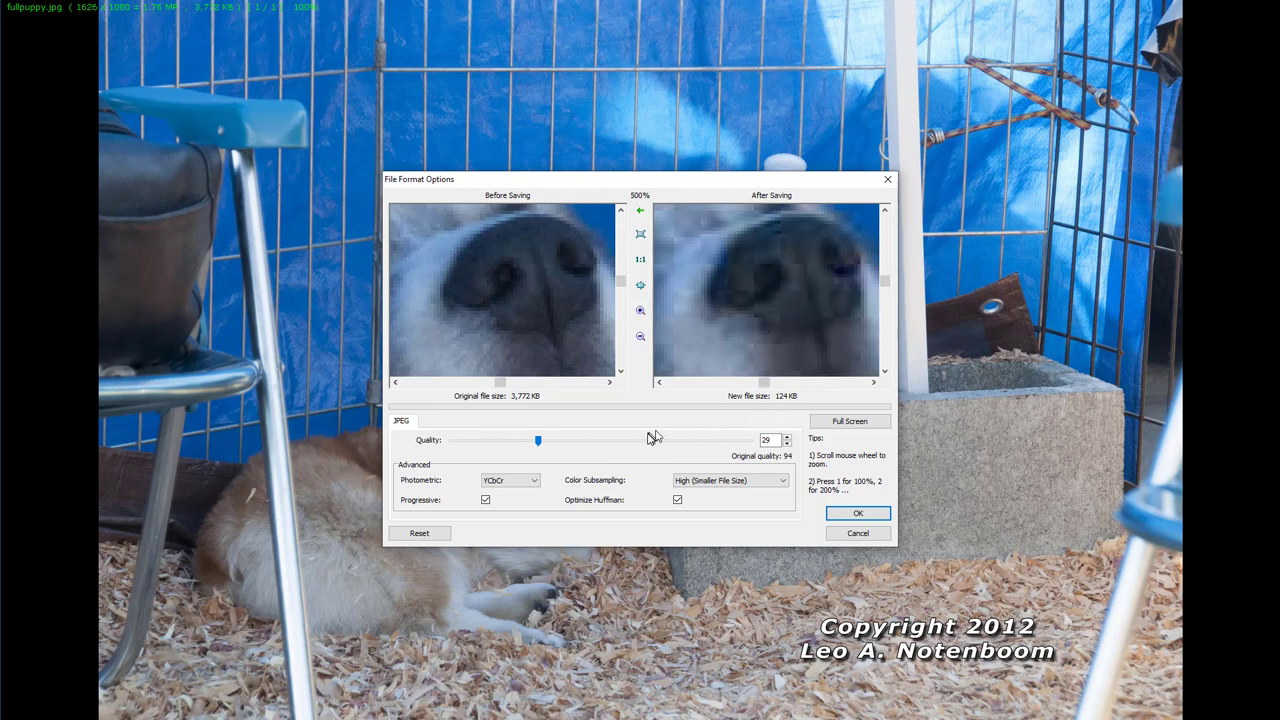
{"action": "left_click_drag", "start_coordinate": [537, 444], "coordinate": [500, 443]}
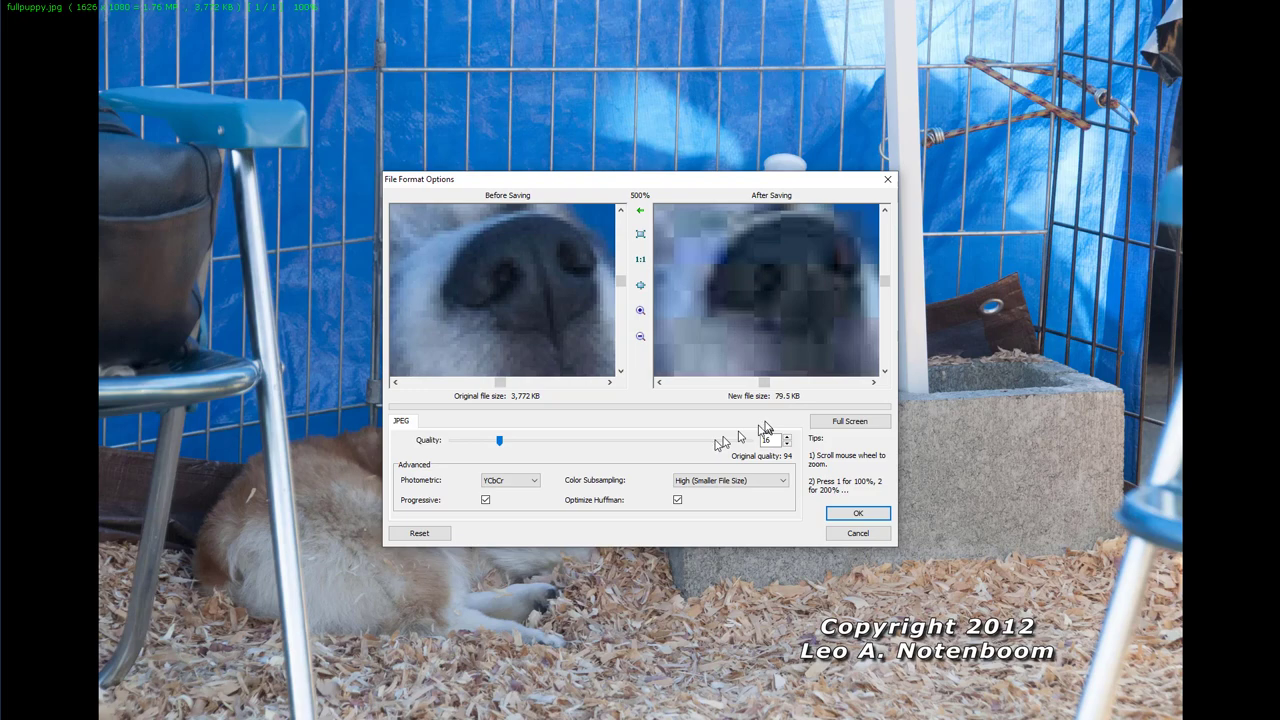
{"action": "left_click", "coordinate": [849, 421]}
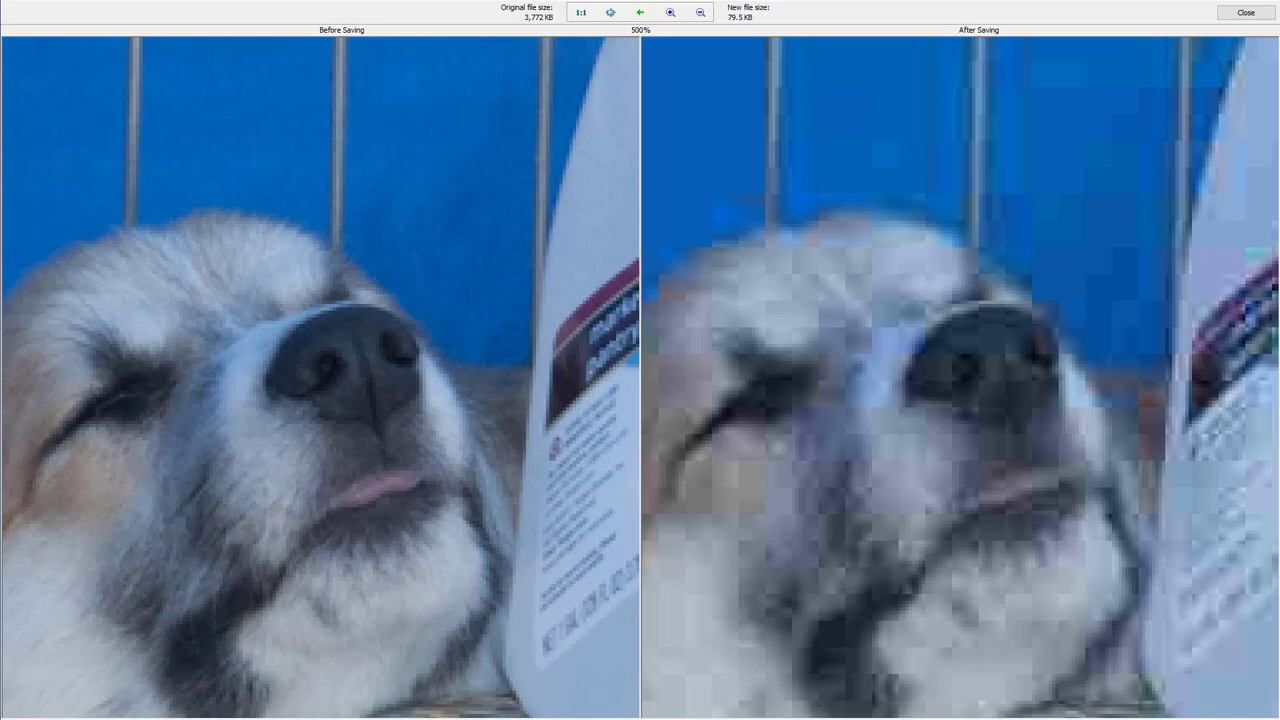
{"action": "key", "text": "Escape"}
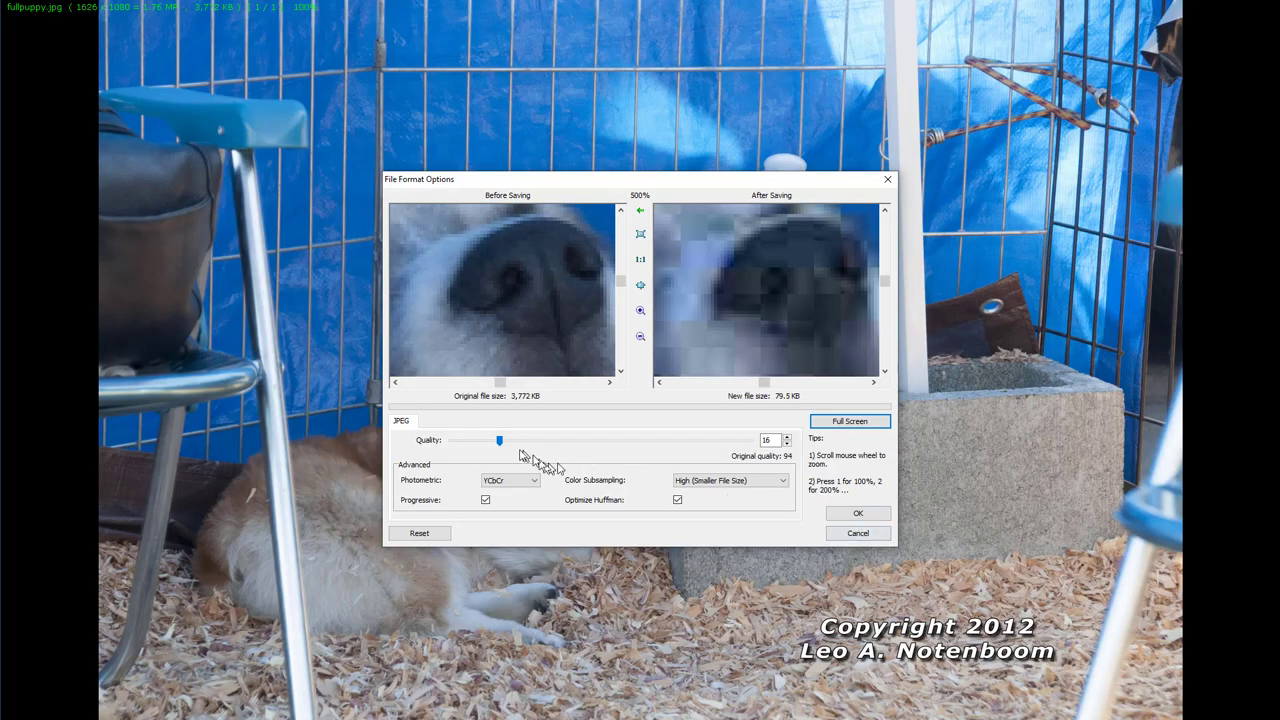
Set the JPEG quality to 94, save the fullpuppy1080 copy in Pictures and return to the thumbnail browser.
{"action": "left_click_drag", "start_coordinate": [502, 444], "coordinate": [702, 441]}
{"action": "double_click", "coordinate": [777, 440]}
{"action": "key", "text": "BackSpace"}
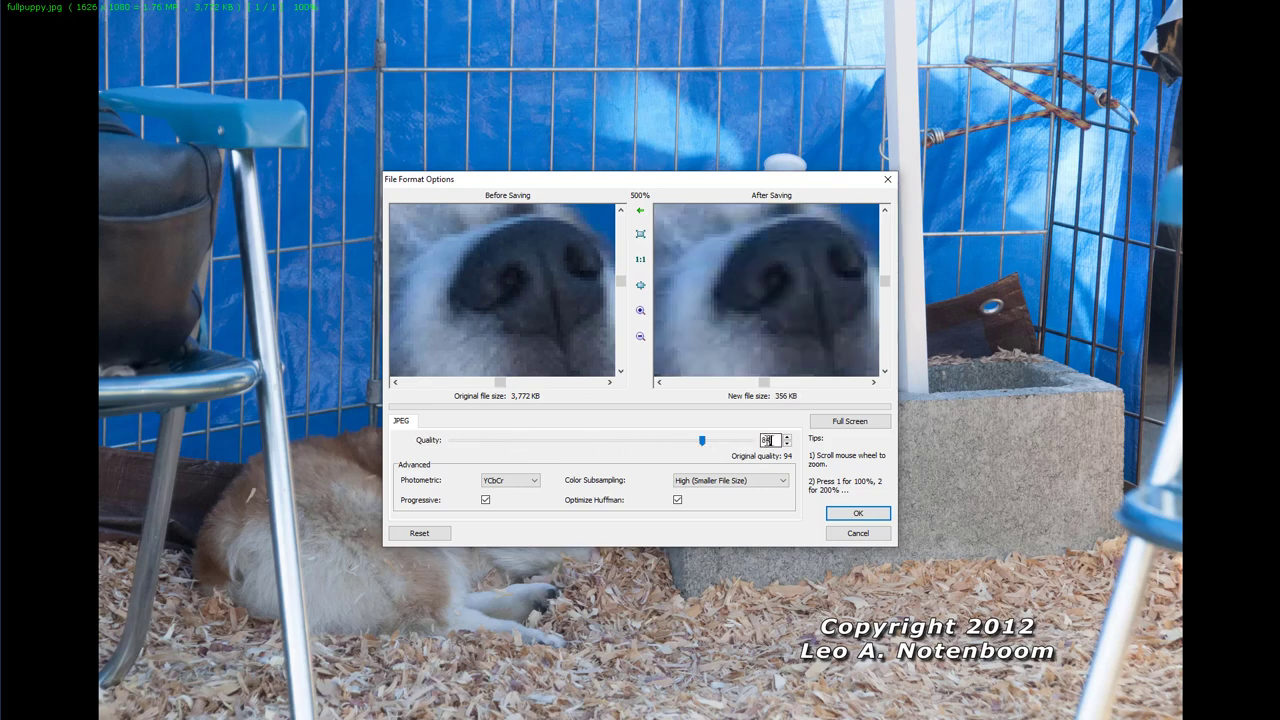
{"action": "type", "text": "94"}
{"action": "left_click", "coordinate": [858, 513]}
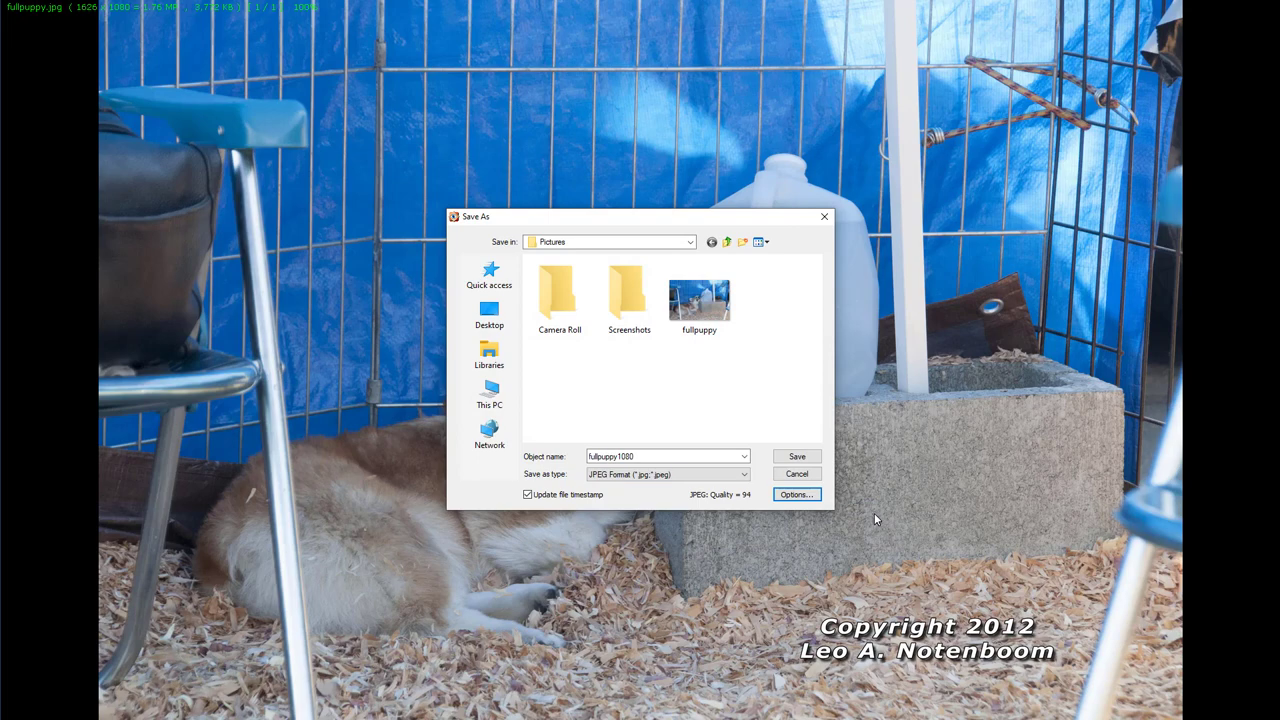
{"action": "left_click", "coordinate": [797, 458]}
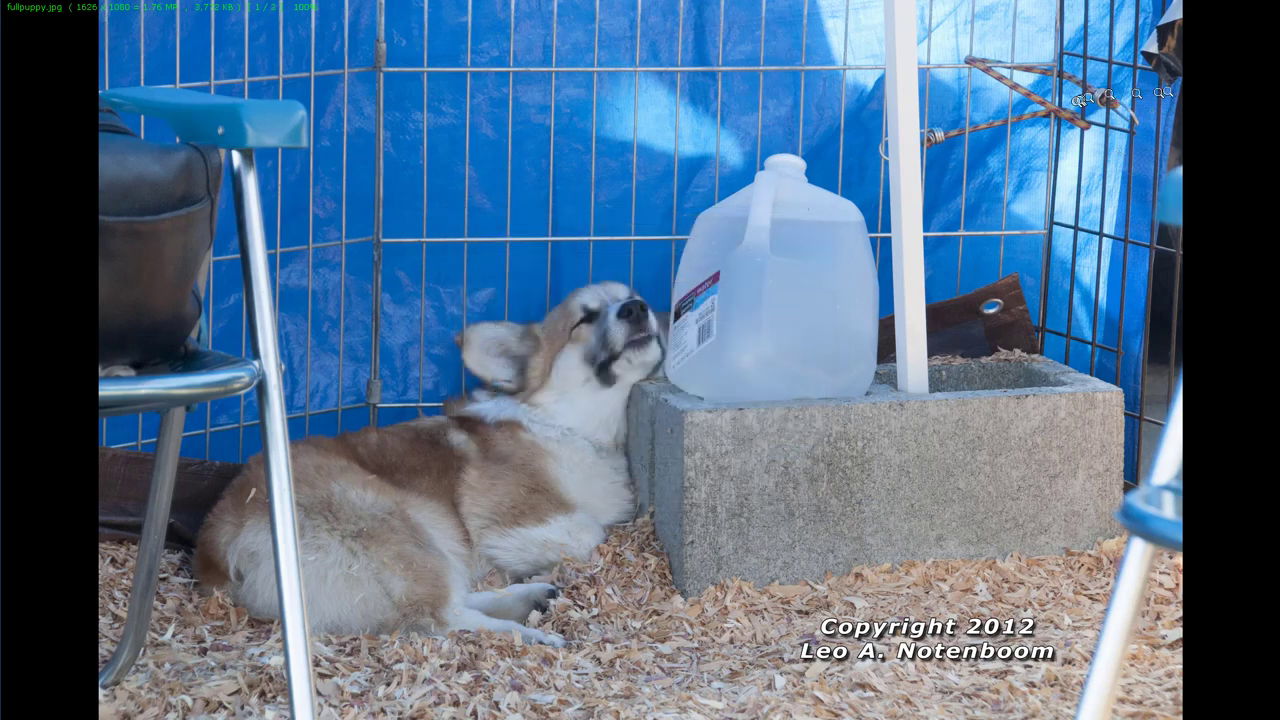
{"action": "key", "text": "Escape"}
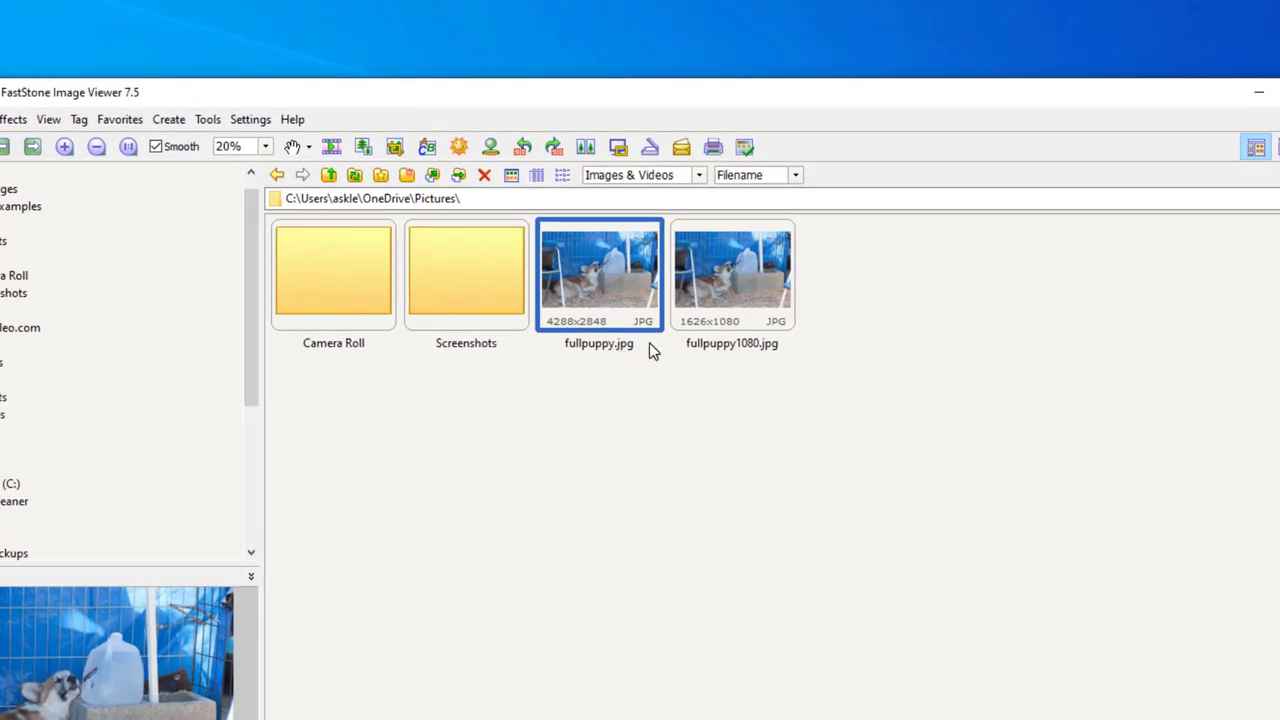
Compare the file details of fullpuppy.jpg and fullpuppy1080.jpg, and view both images full screen.
{"action": "mouse_move", "coordinate": [649, 345]}
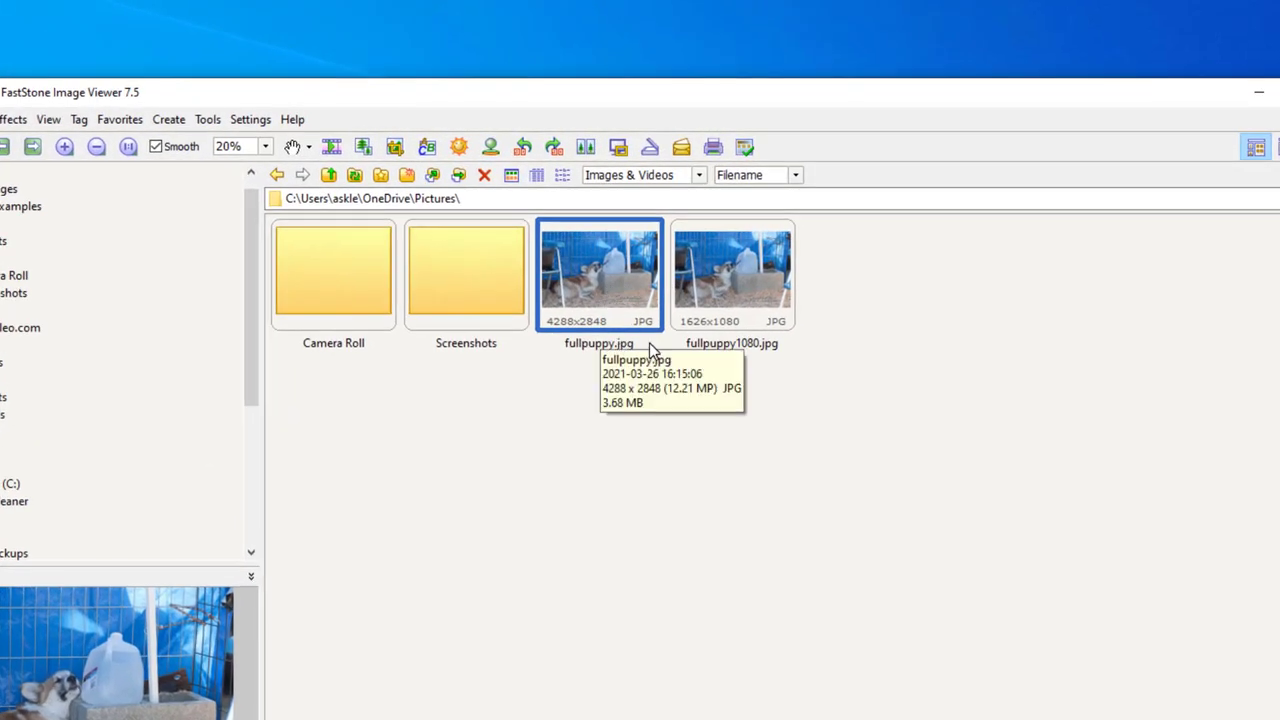
{"action": "mouse_move", "coordinate": [752, 305]}
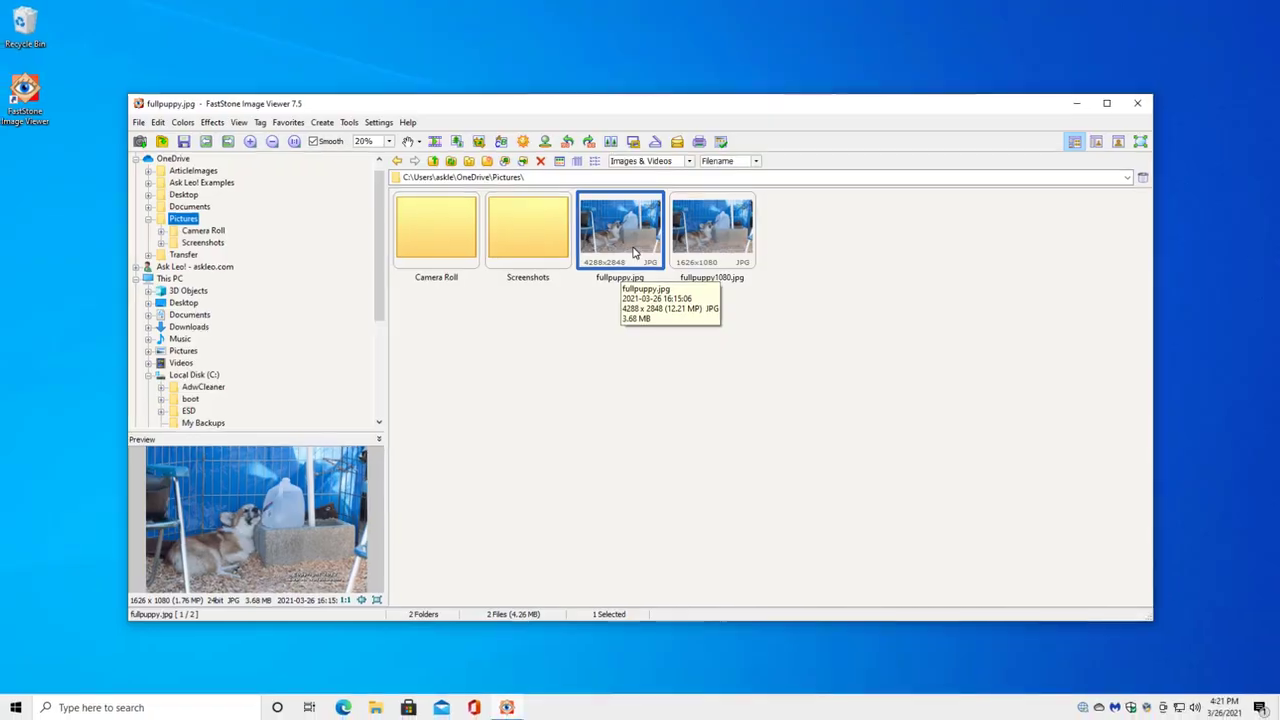
{"action": "double_click", "coordinate": [625, 285]}
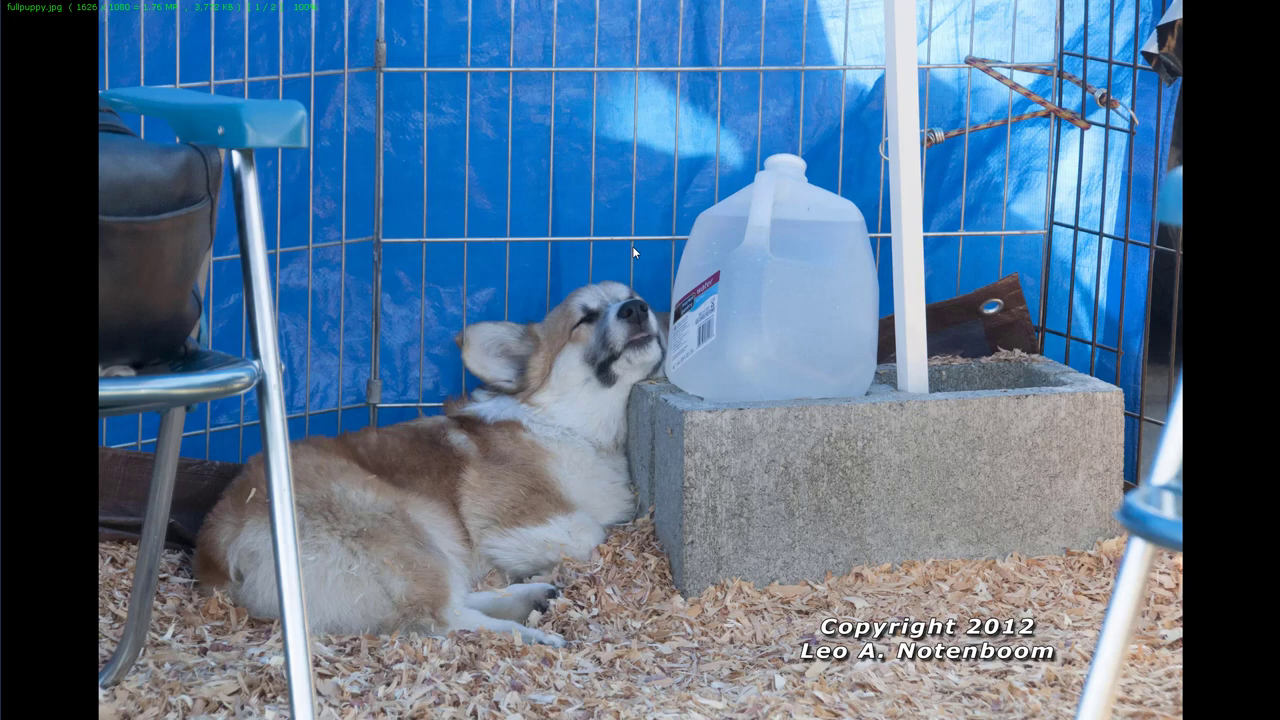
{"action": "key", "text": "Right"}
{"action": "key", "text": "Left"}
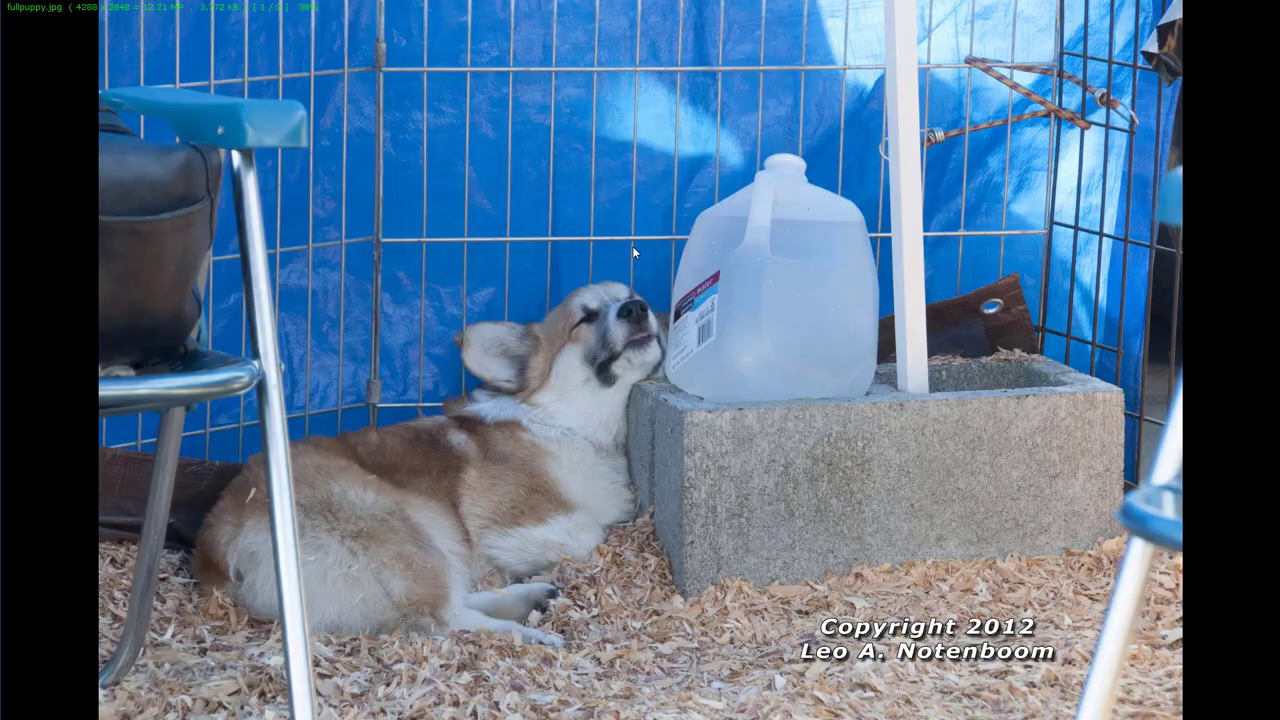
Return to the thumbnail browser and check the file details of fullpuppy1080.jpg.
{"action": "key", "text": "Escape"}
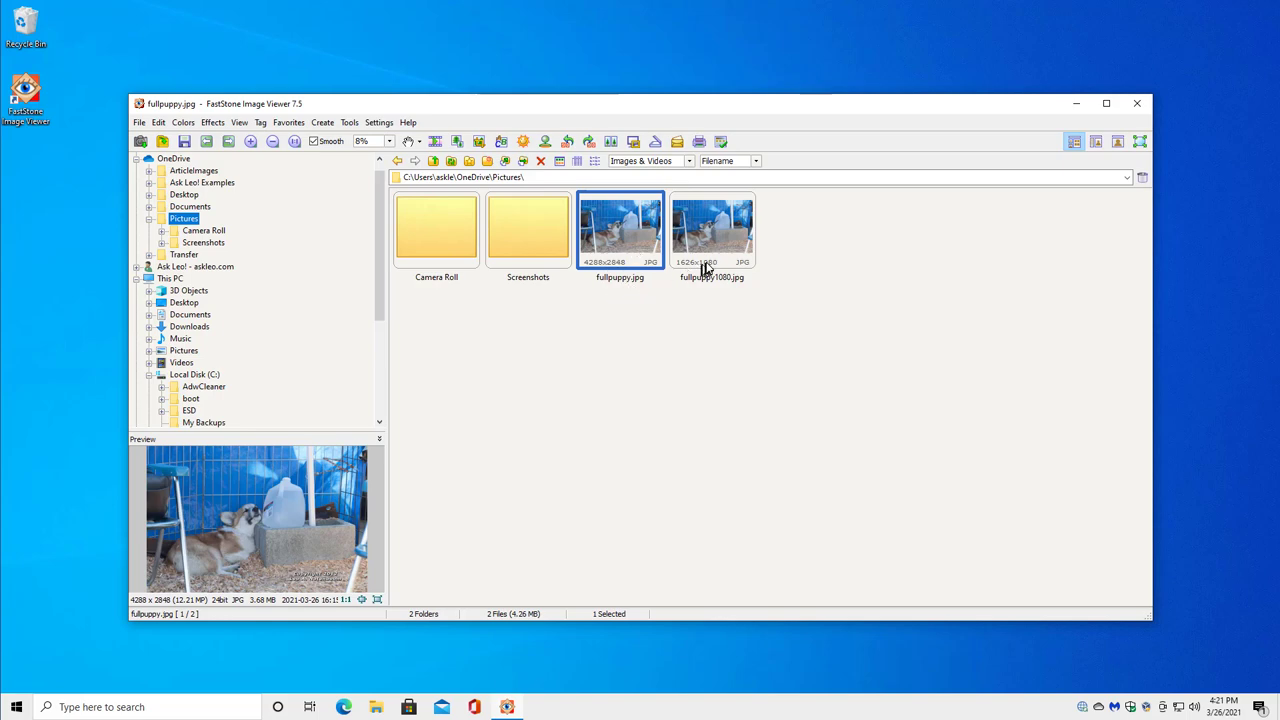
{"action": "mouse_move", "coordinate": [718, 258]}
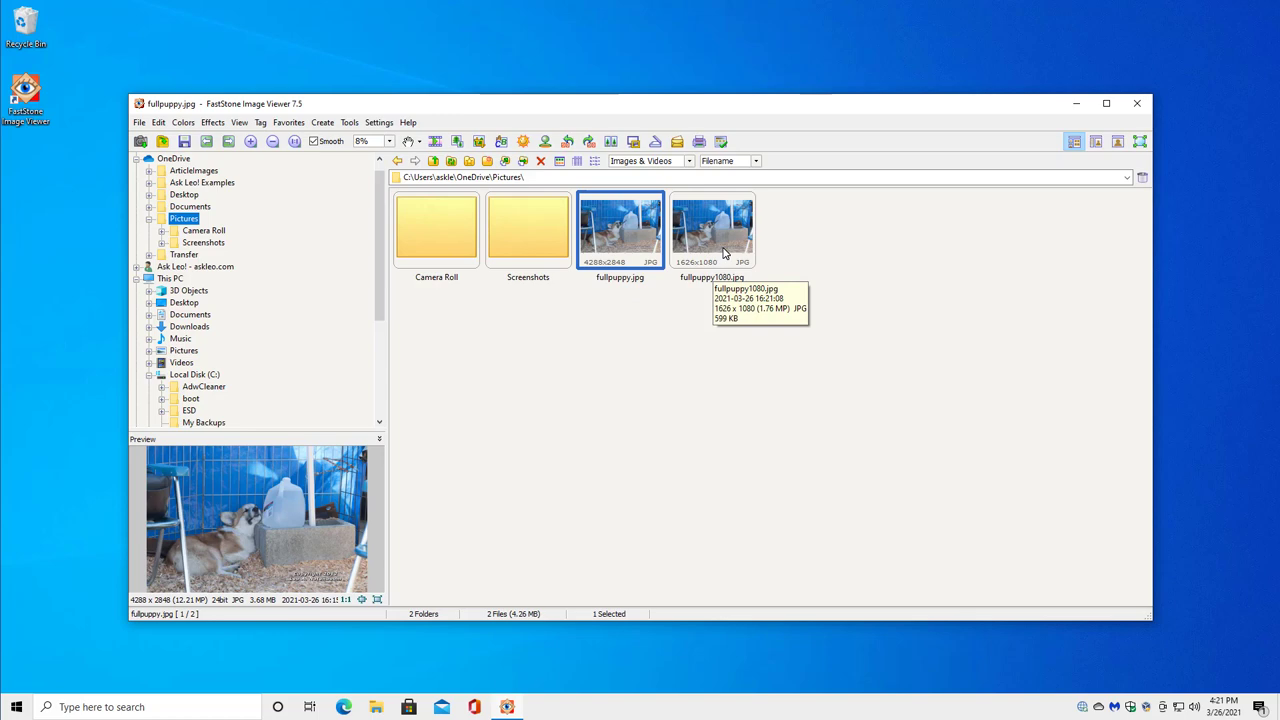
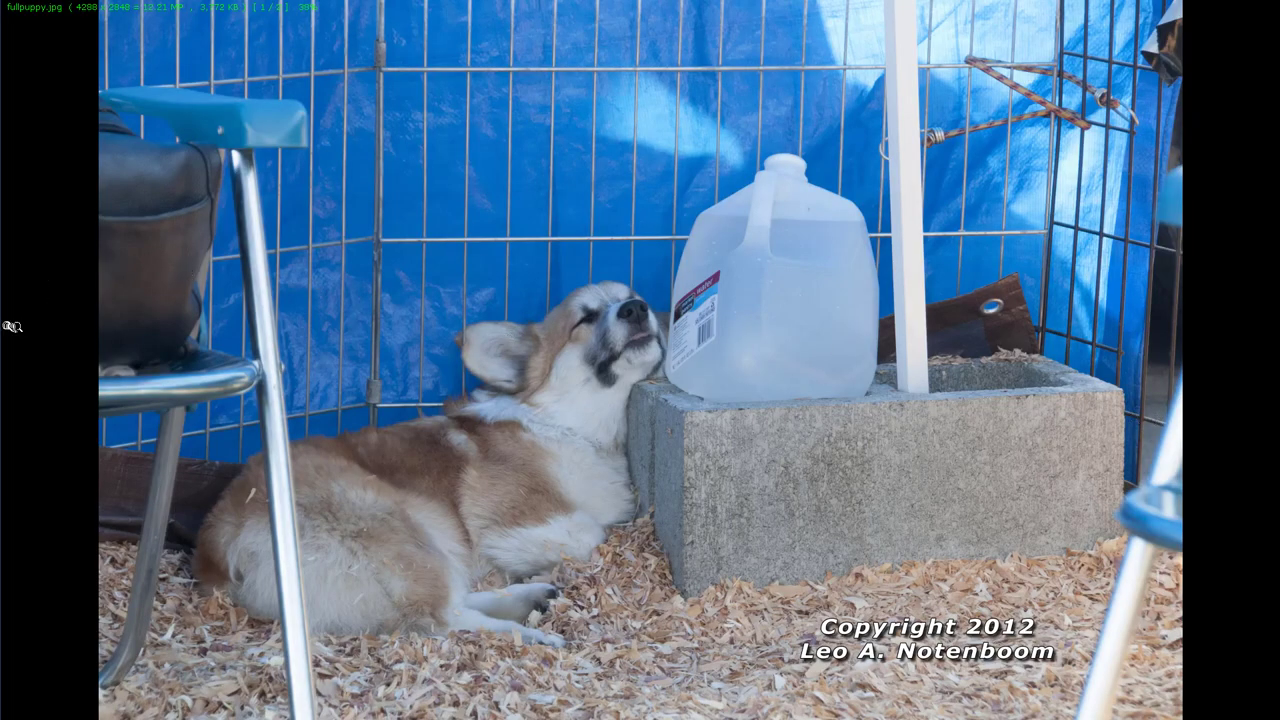
Crop fullpuppy.jpg free hand to about 1632 x 1154 pixels around the puppy's head and part of the water jug.
{"action": "mouse_move", "coordinate": [6, 326]}
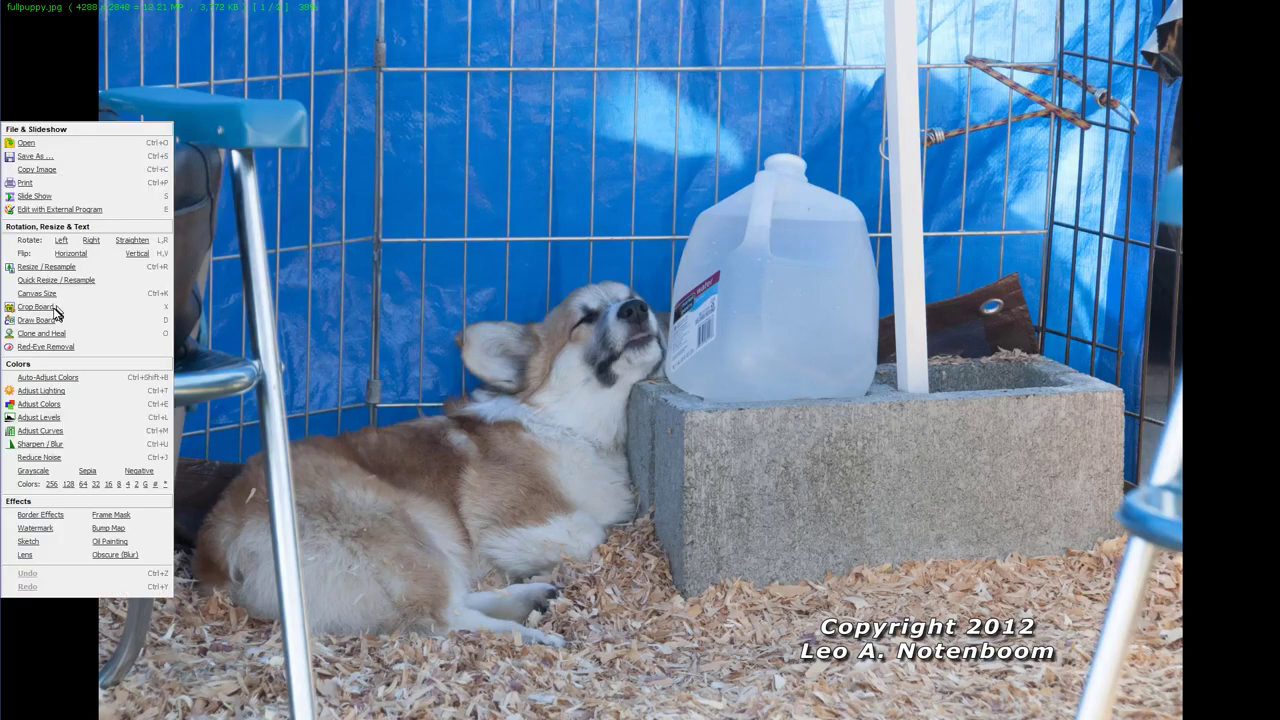
{"action": "left_click", "coordinate": [52, 307]}
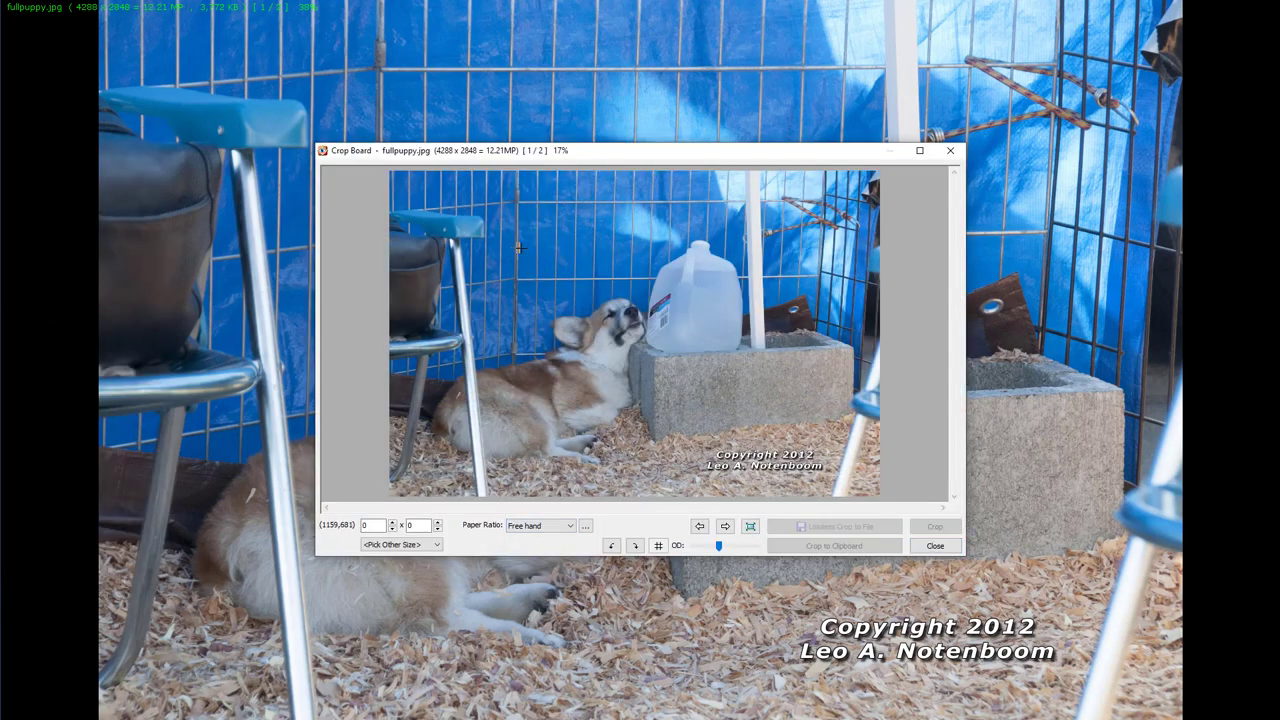
{"action": "left_click_drag", "start_coordinate": [516, 247], "coordinate": [752, 398]}
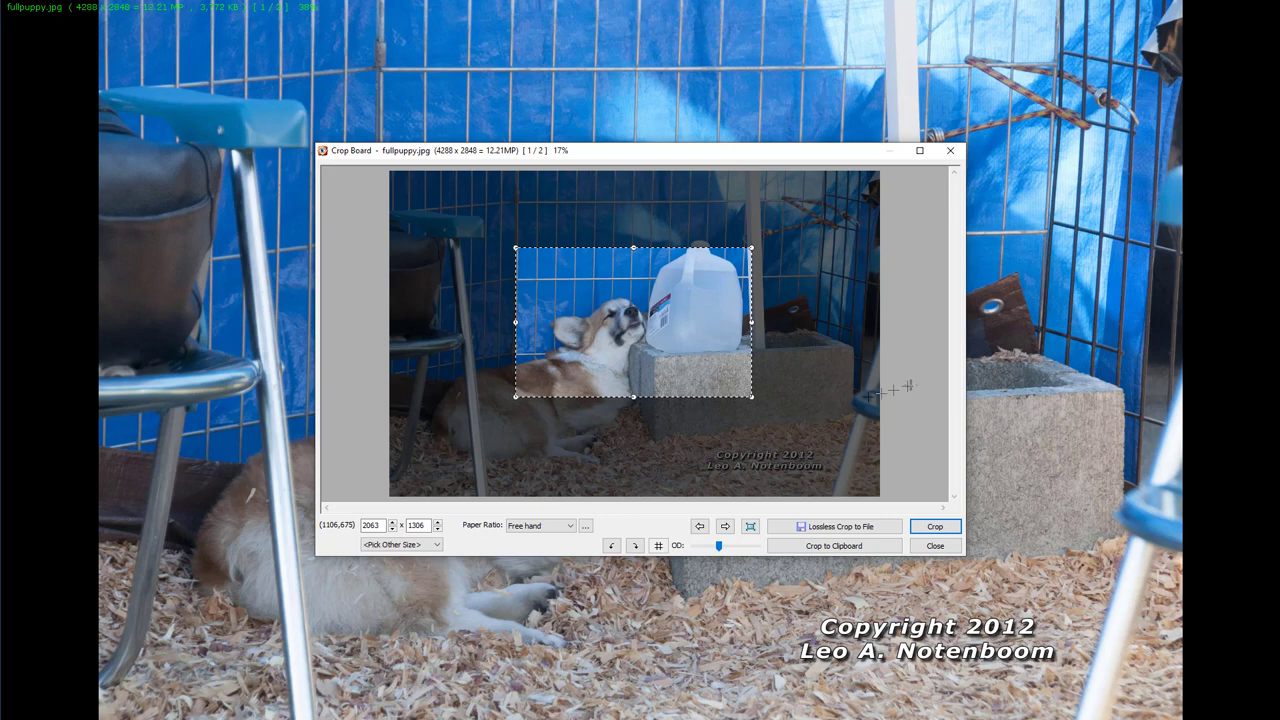
{"action": "left_click_drag", "start_coordinate": [751, 247], "coordinate": [702, 265]}
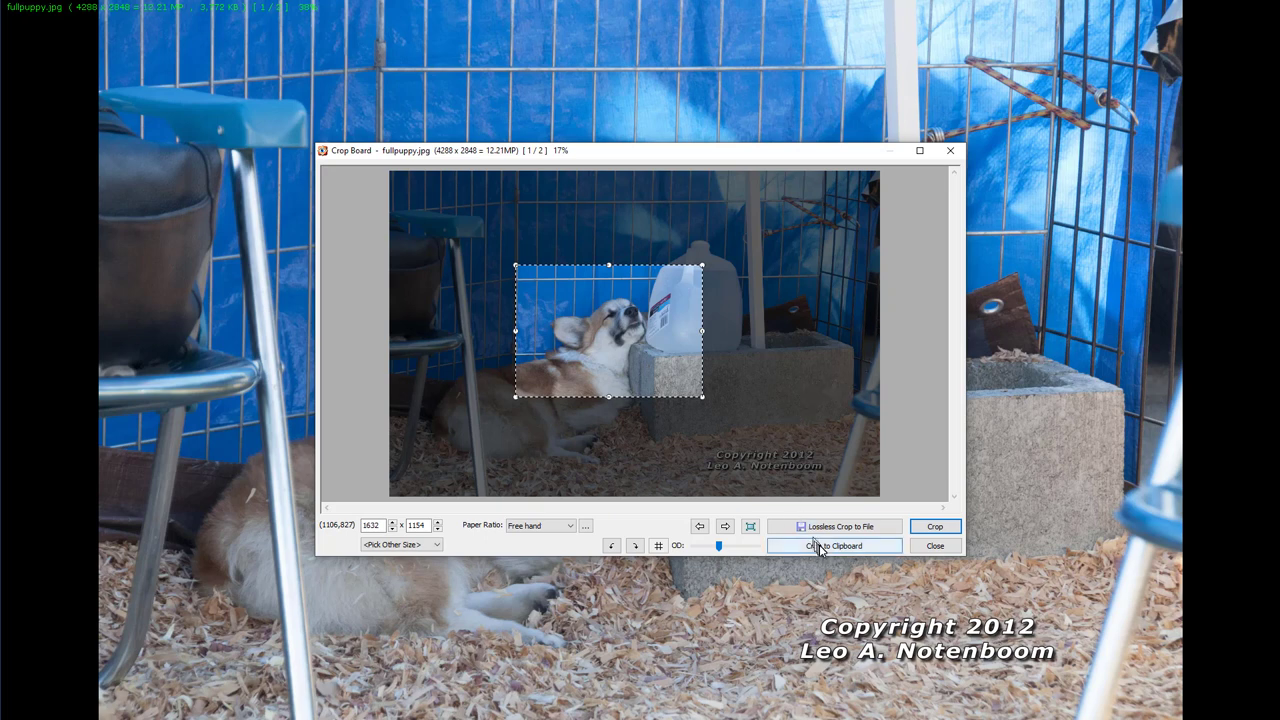
{"action": "left_click", "coordinate": [930, 527]}
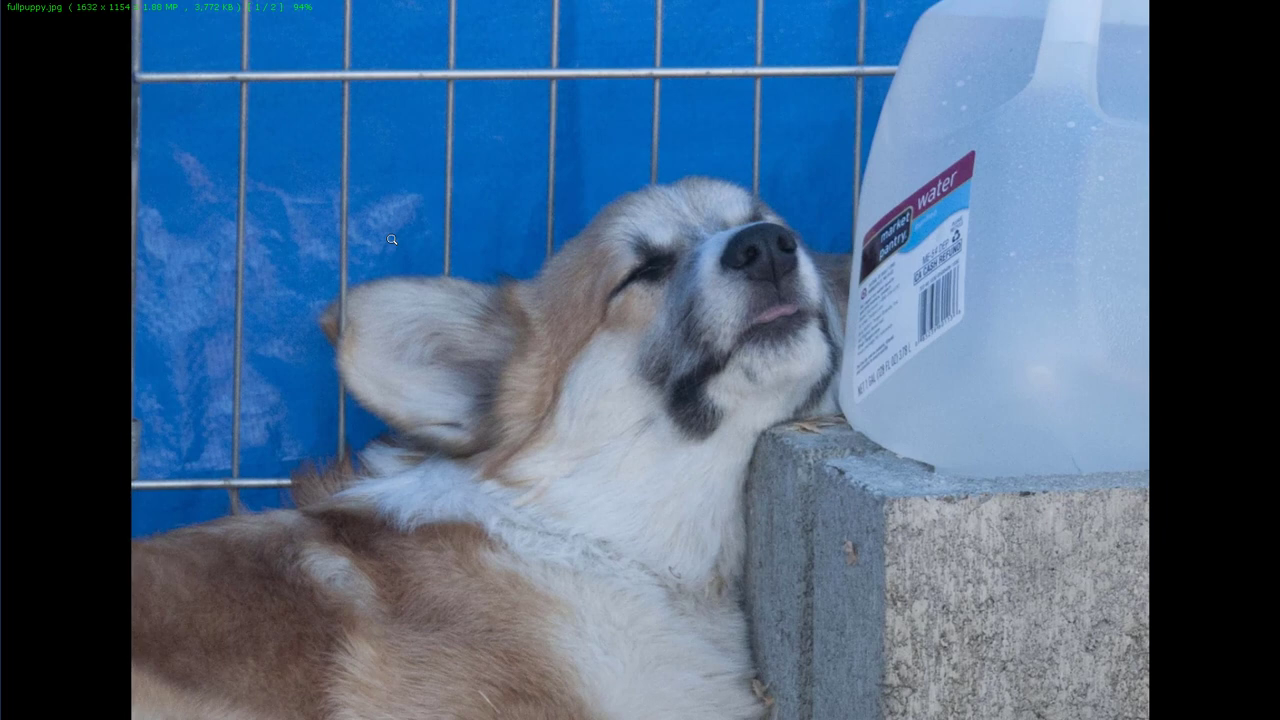
Save the cropped image in Pictures as the JPEG fullpuppy-cropped and return to the thumbnail browser.
{"action": "right_click", "coordinate": [520, 262]}
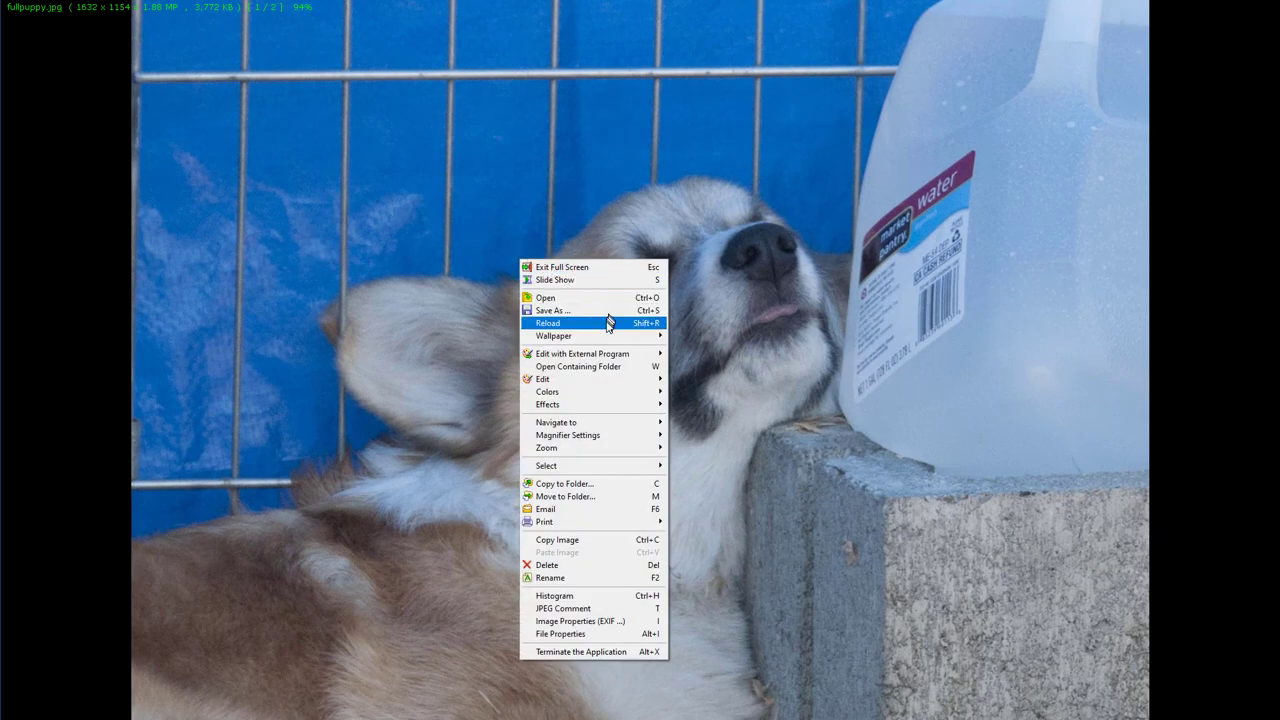
{"action": "left_click", "coordinate": [606, 311]}
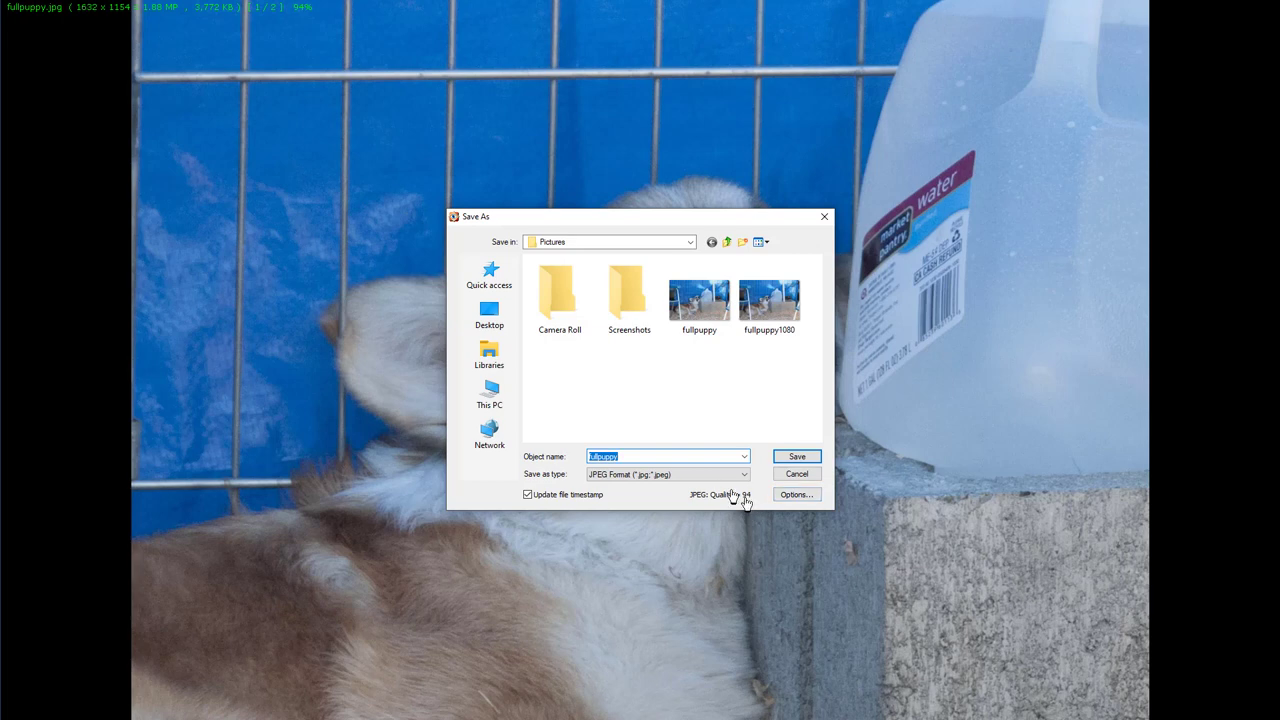
{"action": "left_click", "coordinate": [682, 455]}
{"action": "type", "text": "-cropped"}
{"action": "key", "text": "Return"}
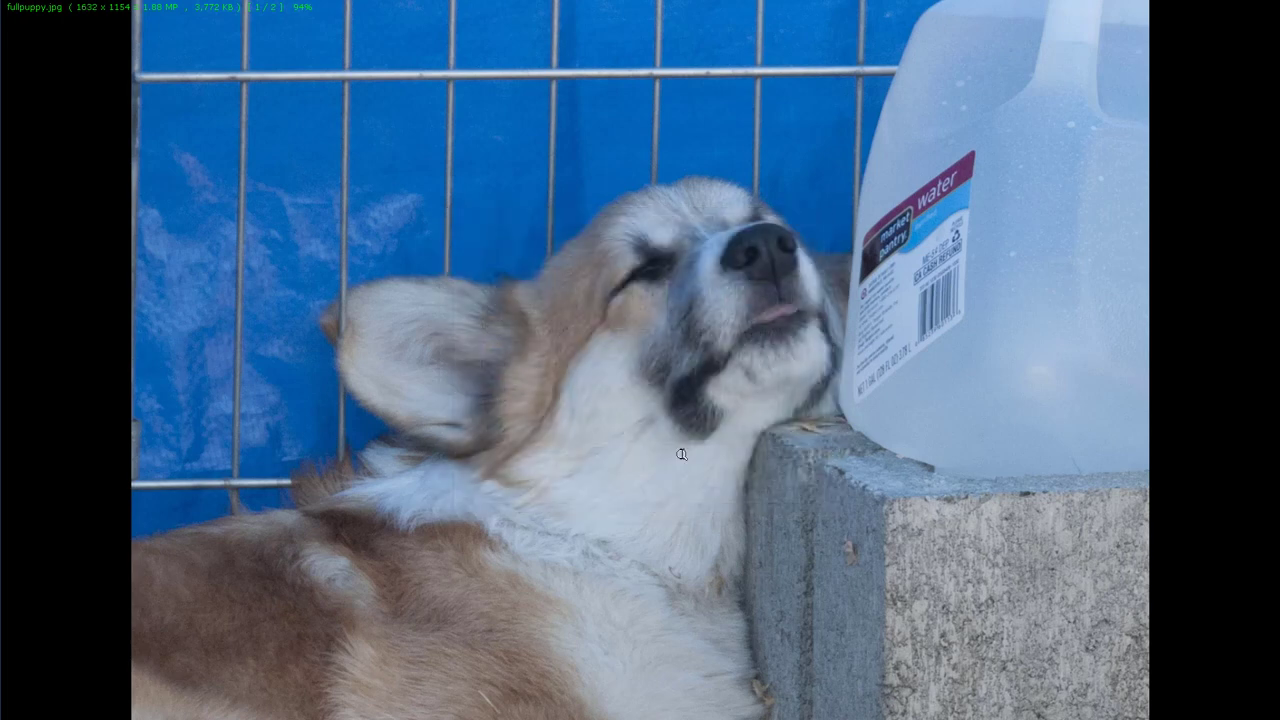
{"action": "key", "text": "Escape"}
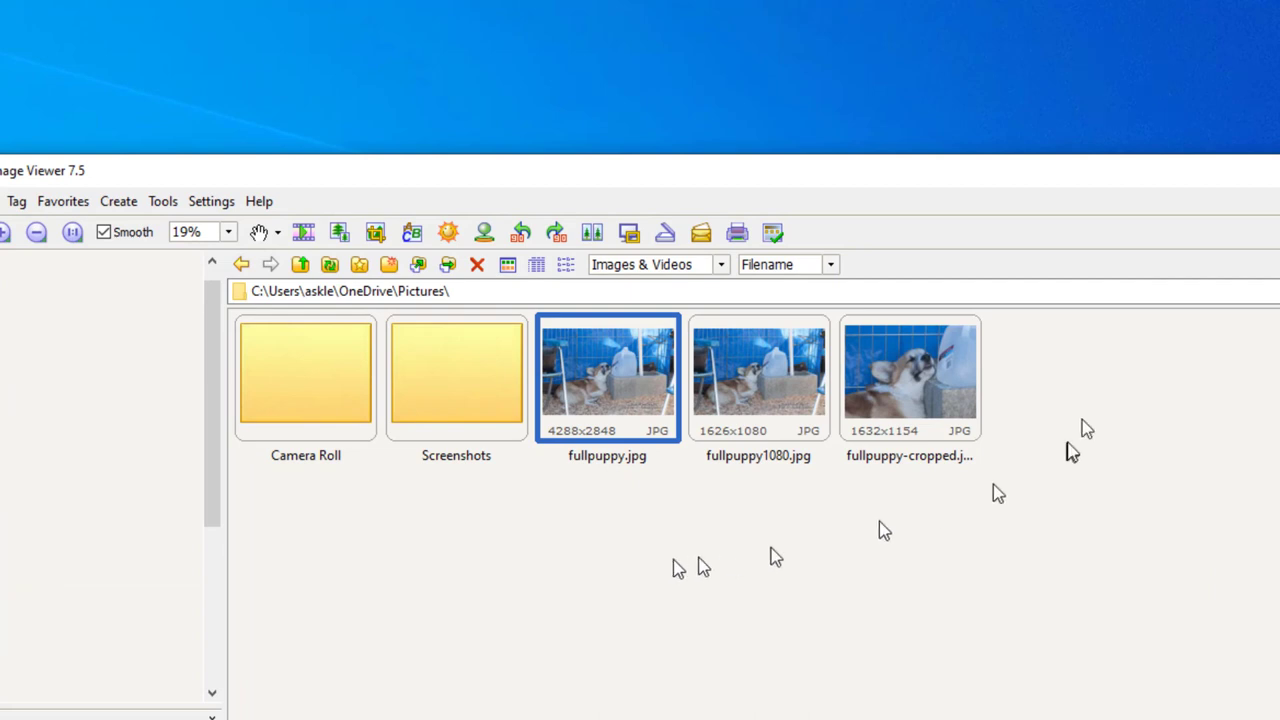
{"action": "mouse_move", "coordinate": [915, 385]}
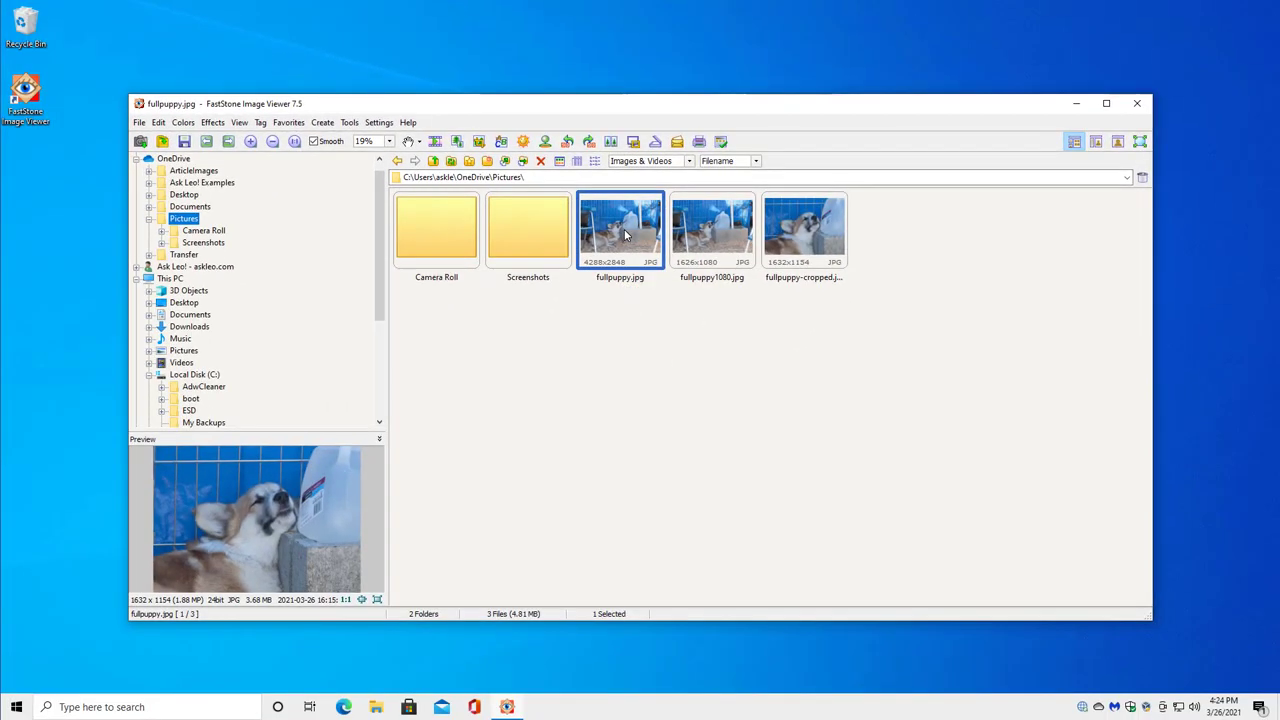
Open fullpuppy.jpg full screen and mark a crop area of about 3390 x 1766 pixels around the puppy, jug and concrete block.
{"action": "double_click", "coordinate": [607, 372]}
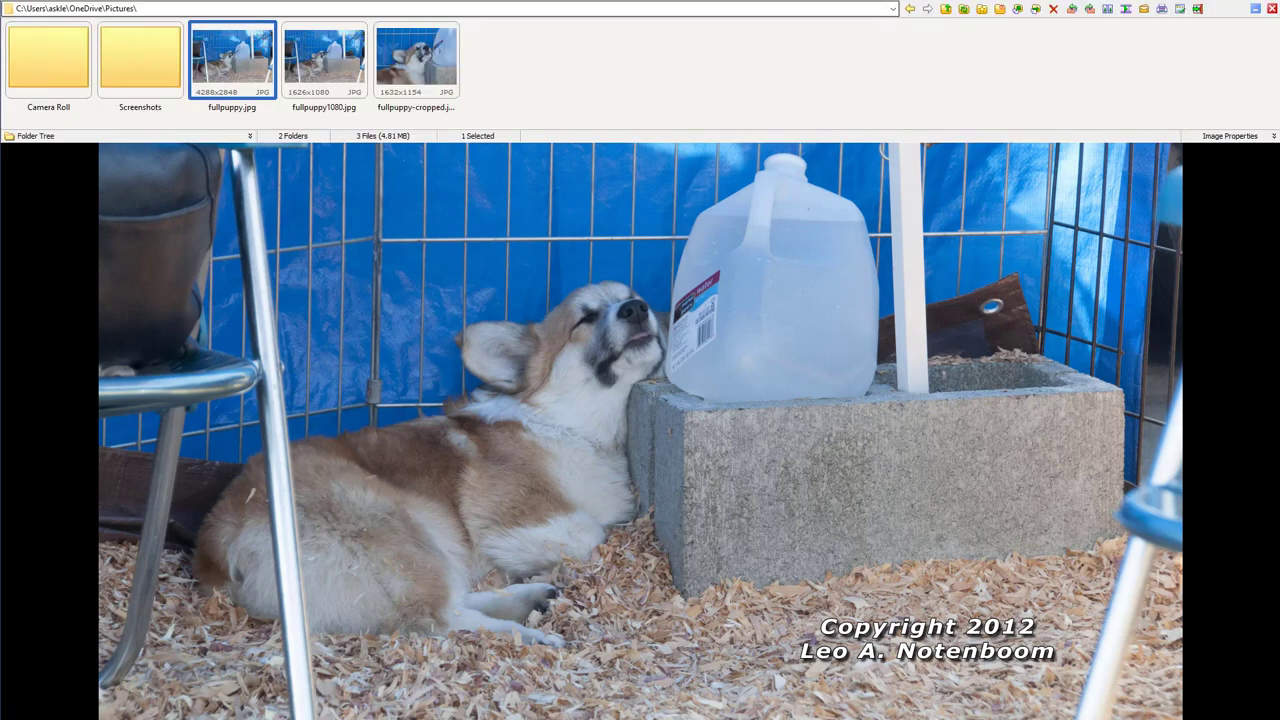
{"action": "right_click", "coordinate": [5, 122]}
{"action": "left_click", "coordinate": [45, 311]}
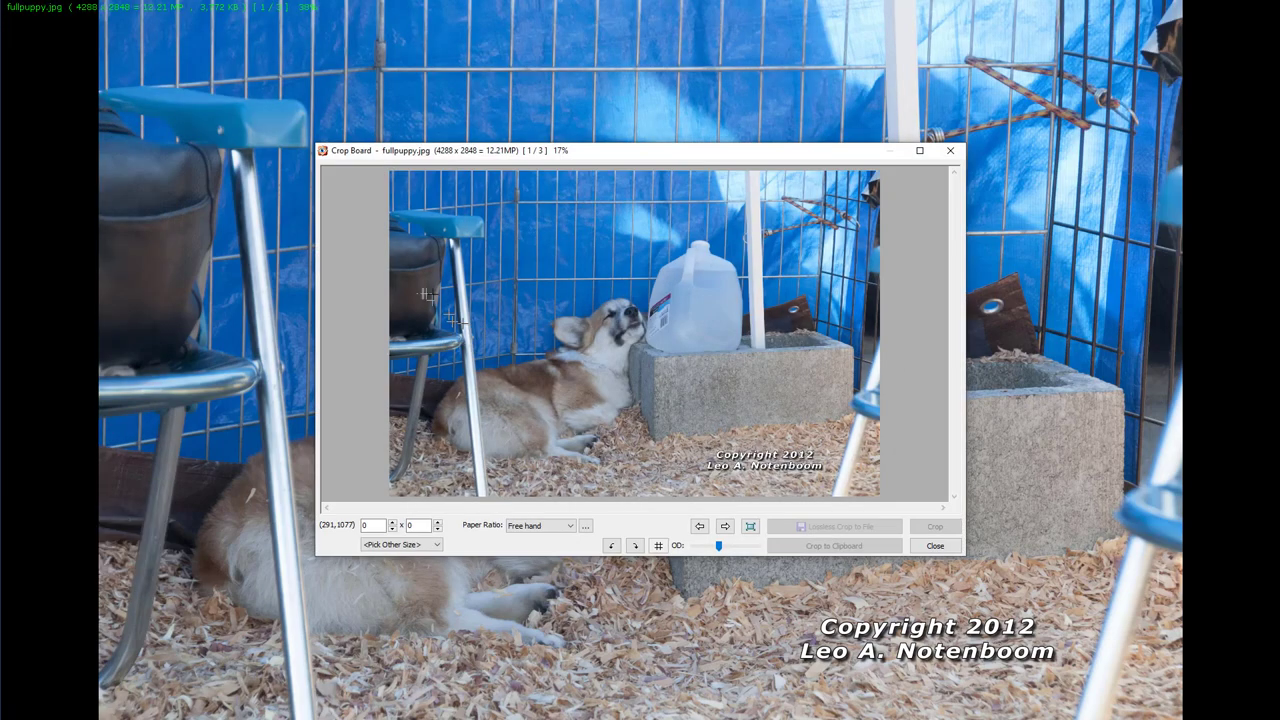
{"action": "left_click_drag", "start_coordinate": [455, 437], "coordinate": [845, 237]}
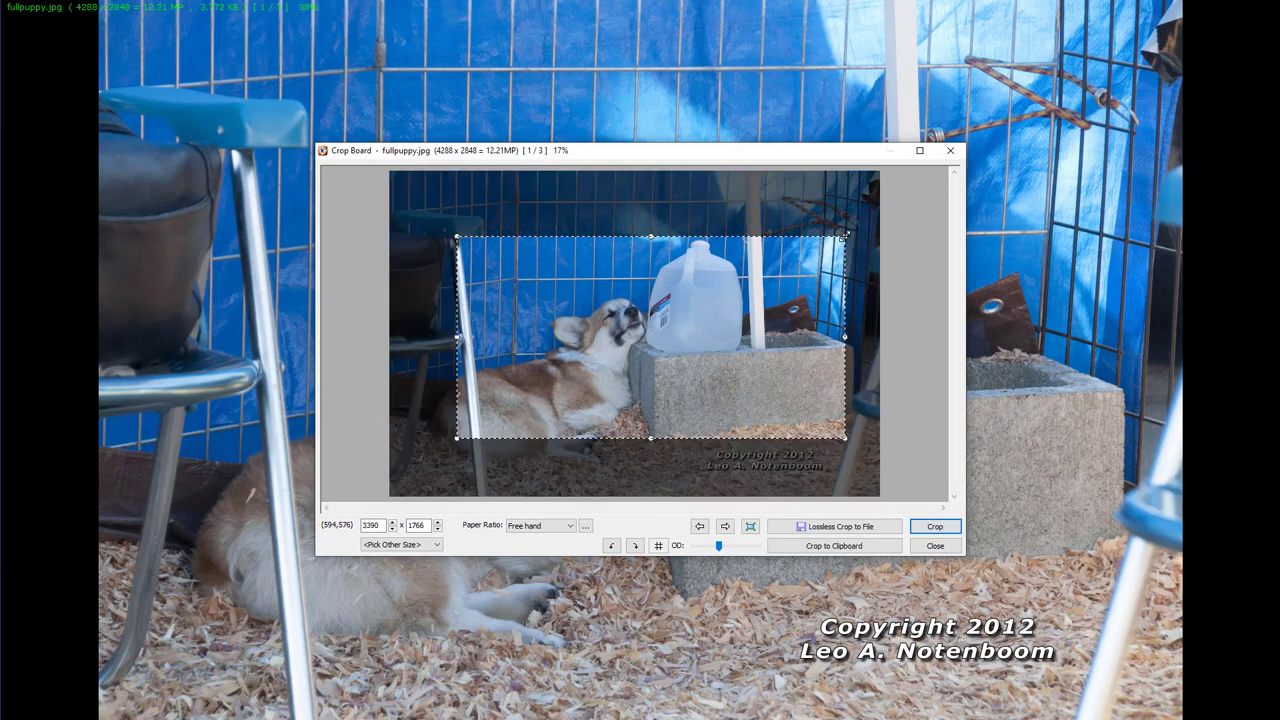
Adjust the edges of the crop area to about 2931 x 1888 pixels, taking in the whole puppy, and crop the image.
{"action": "left_click_drag", "start_coordinate": [847, 338], "coordinate": [809, 339]}
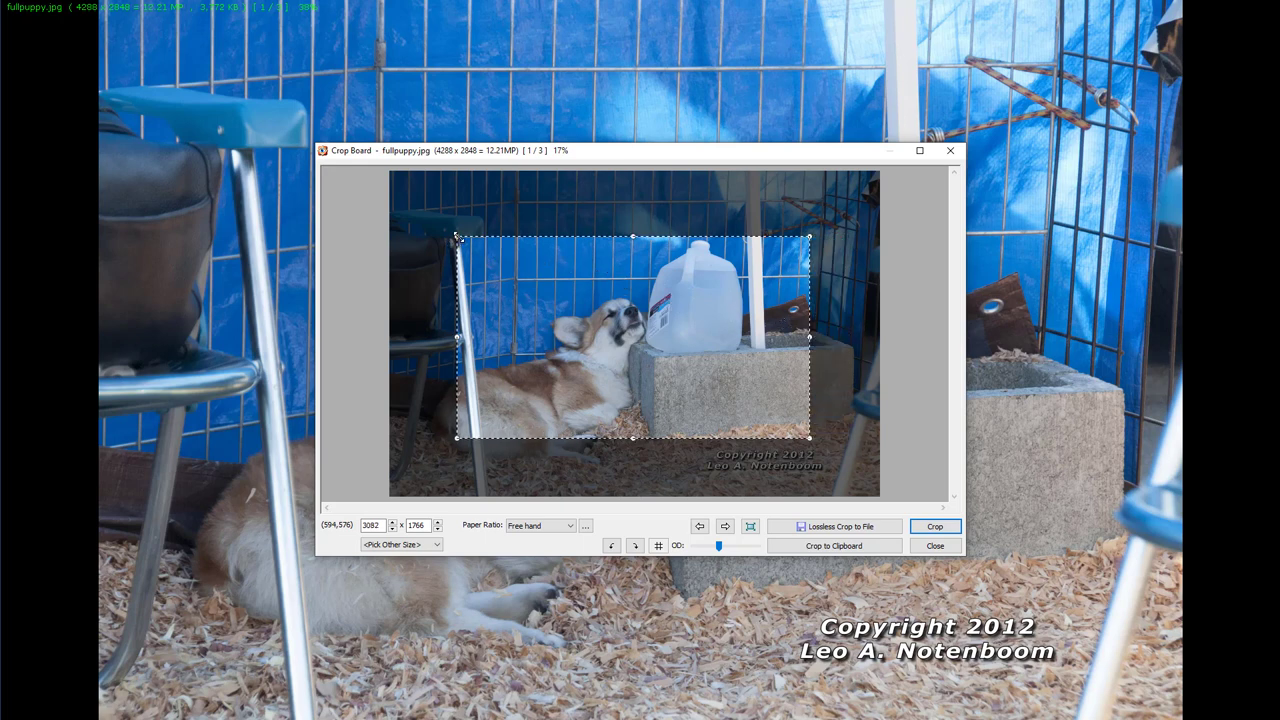
{"action": "left_click_drag", "start_coordinate": [626, 438], "coordinate": [622, 468]}
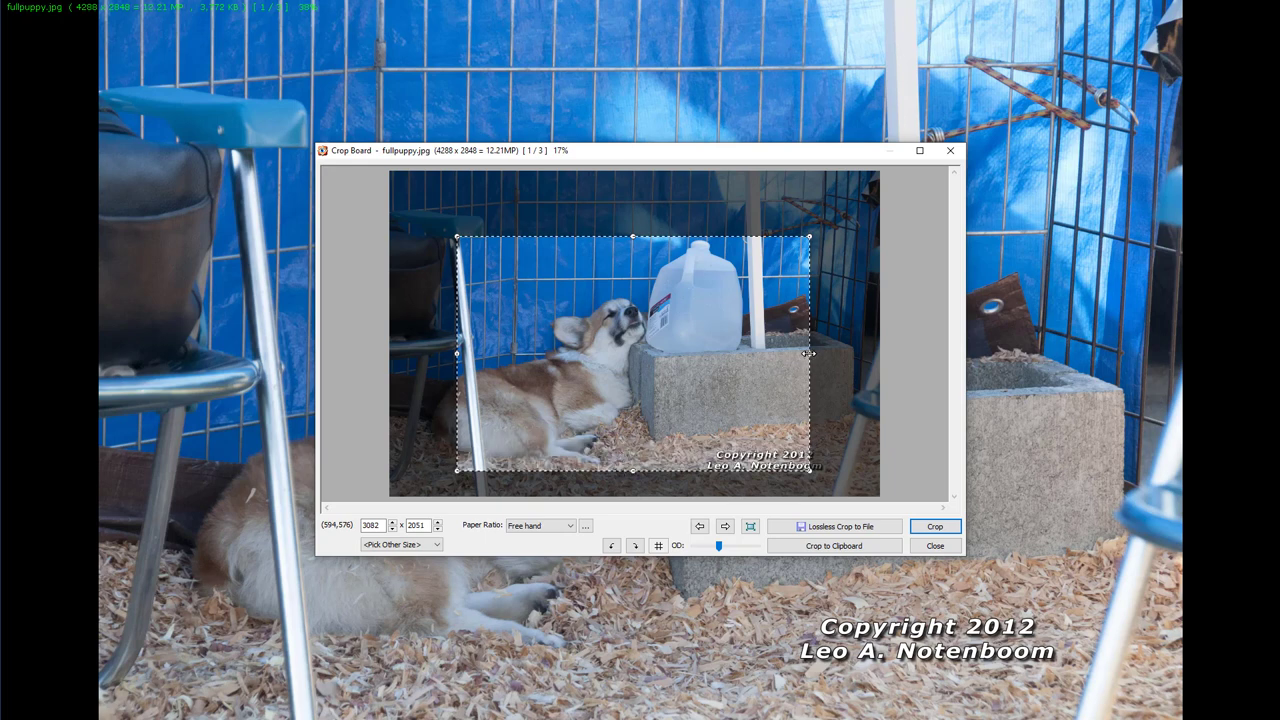
{"action": "left_click_drag", "start_coordinate": [808, 353], "coordinate": [754, 356]}
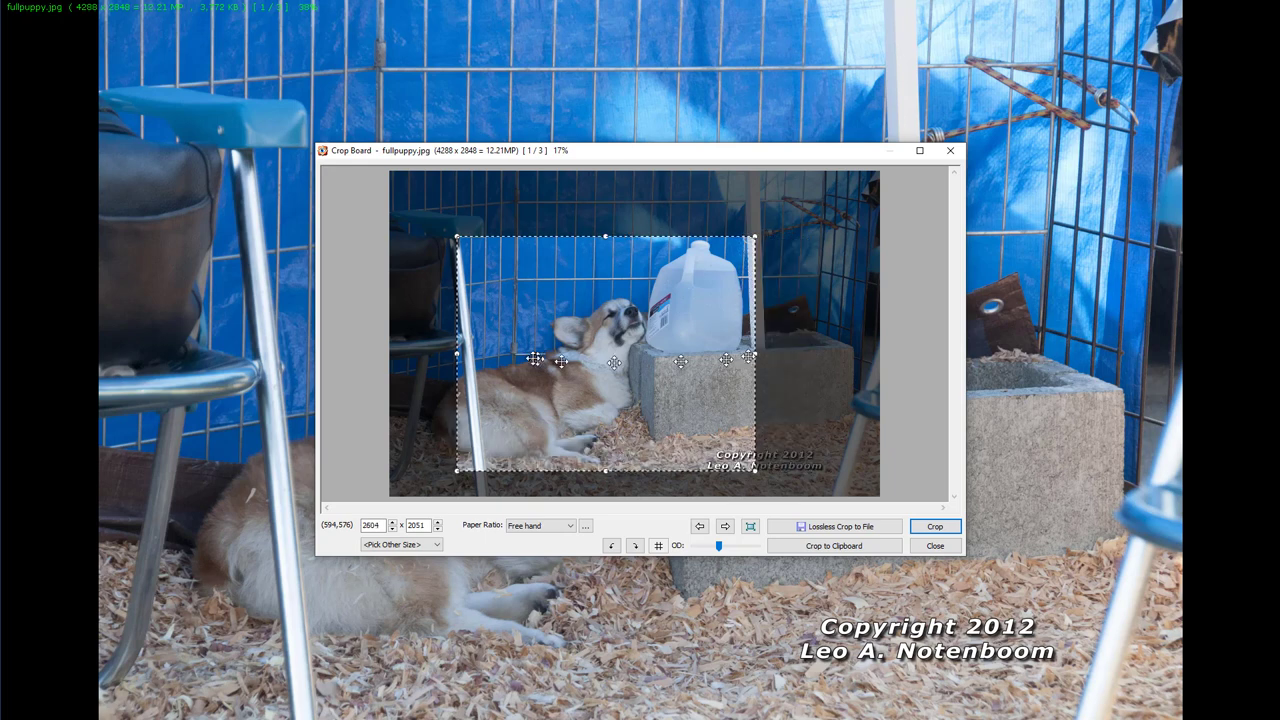
{"action": "left_click_drag", "start_coordinate": [457, 357], "coordinate": [422, 358]}
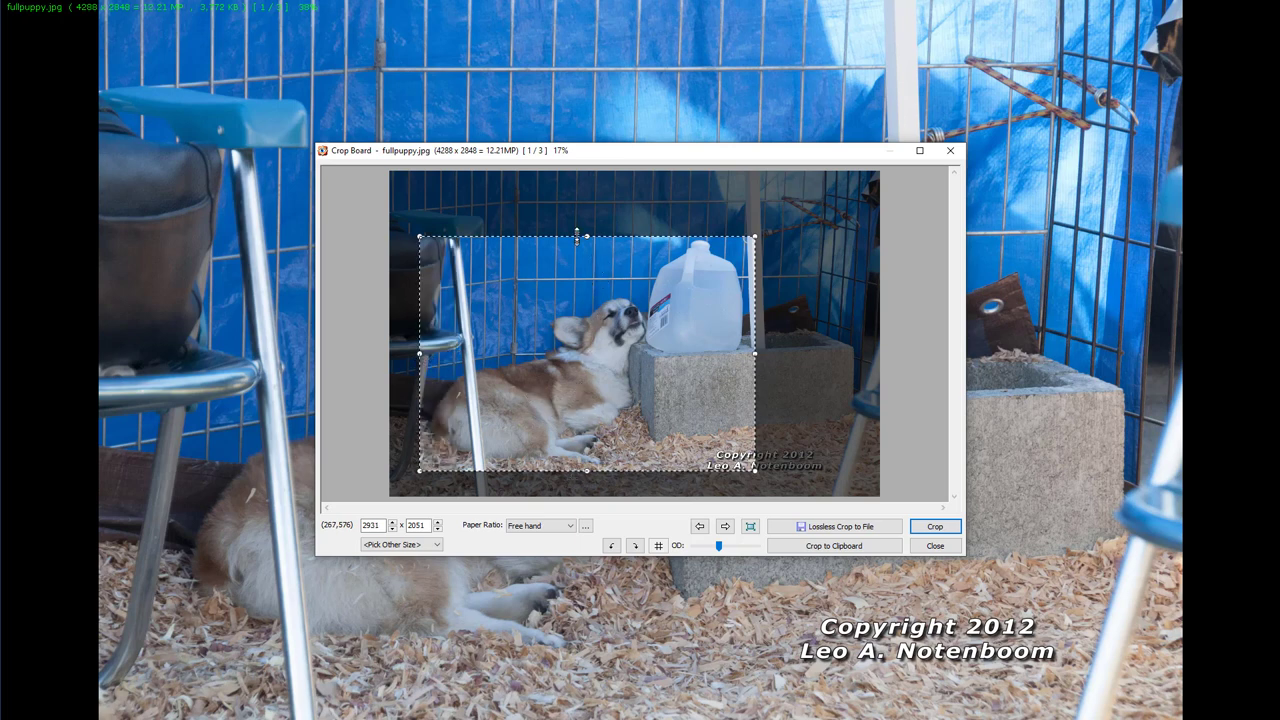
{"action": "left_click_drag", "start_coordinate": [588, 237], "coordinate": [588, 255]}
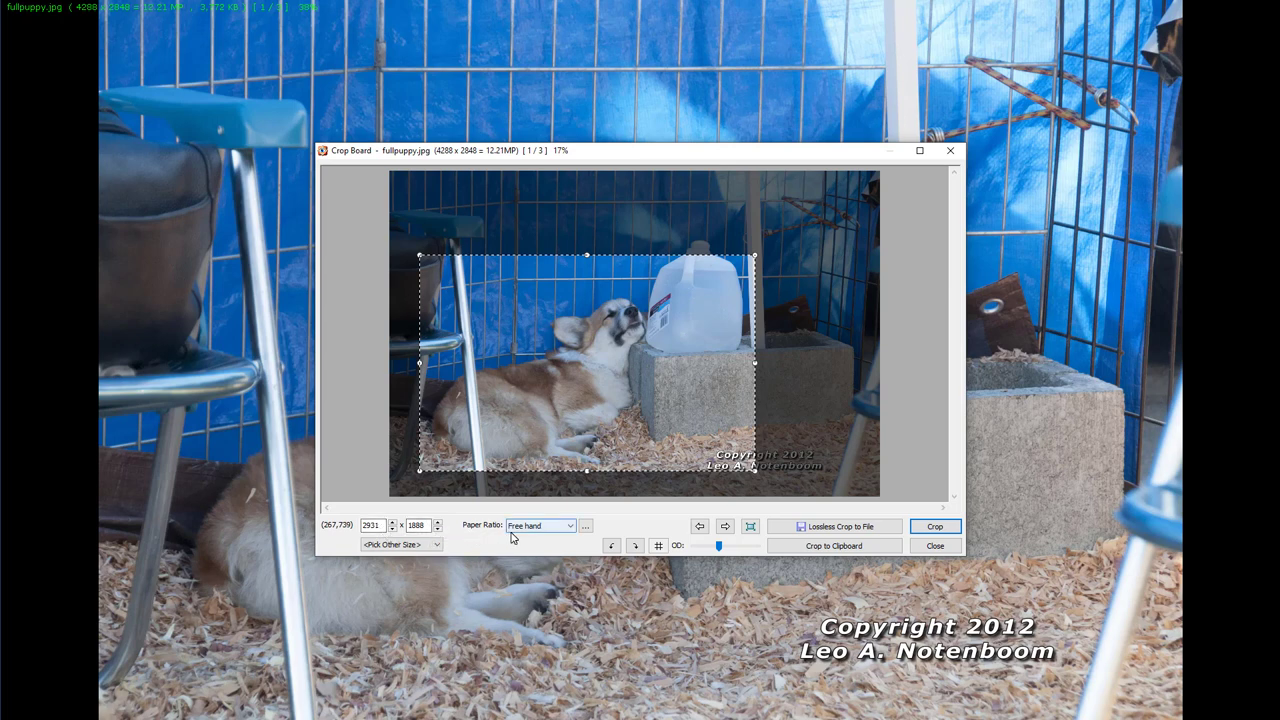
{"action": "left_click", "coordinate": [934, 526]}
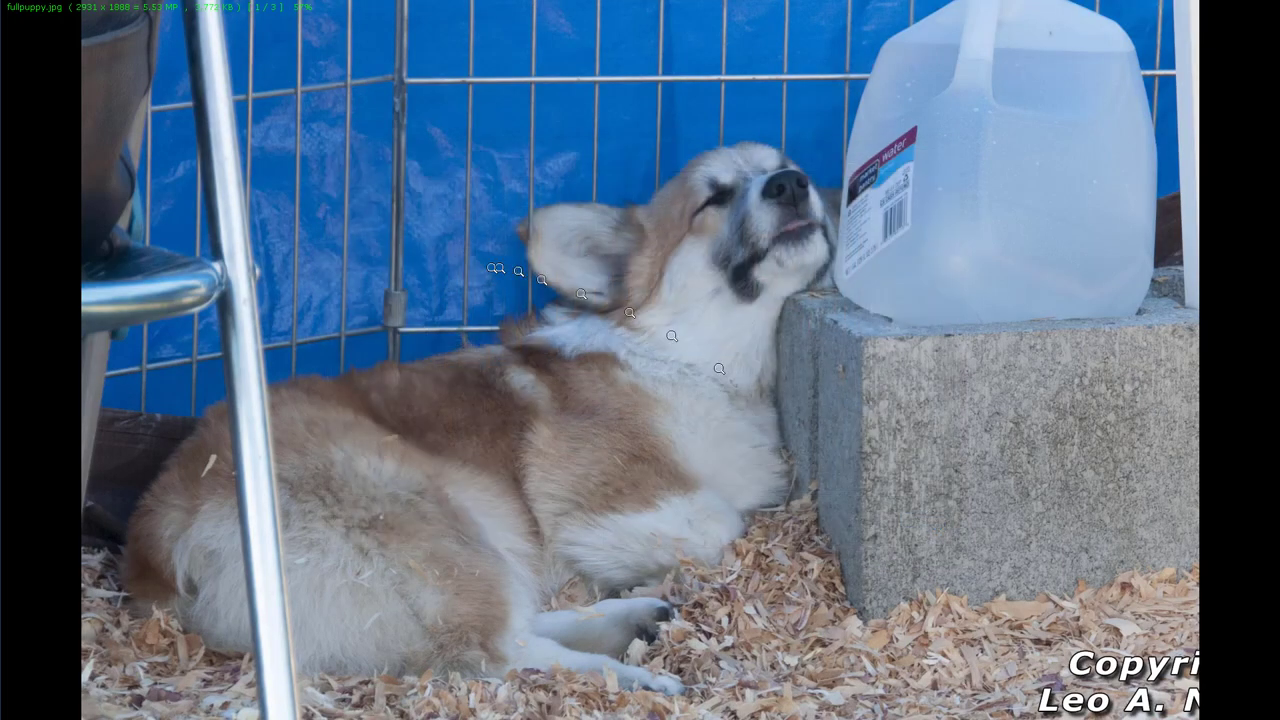
Resize the cropped image to 50 percent with the aspect ratio preserved and return to the thumbnail browser without saving a copy.
{"action": "mouse_move", "coordinate": [5, 315]}
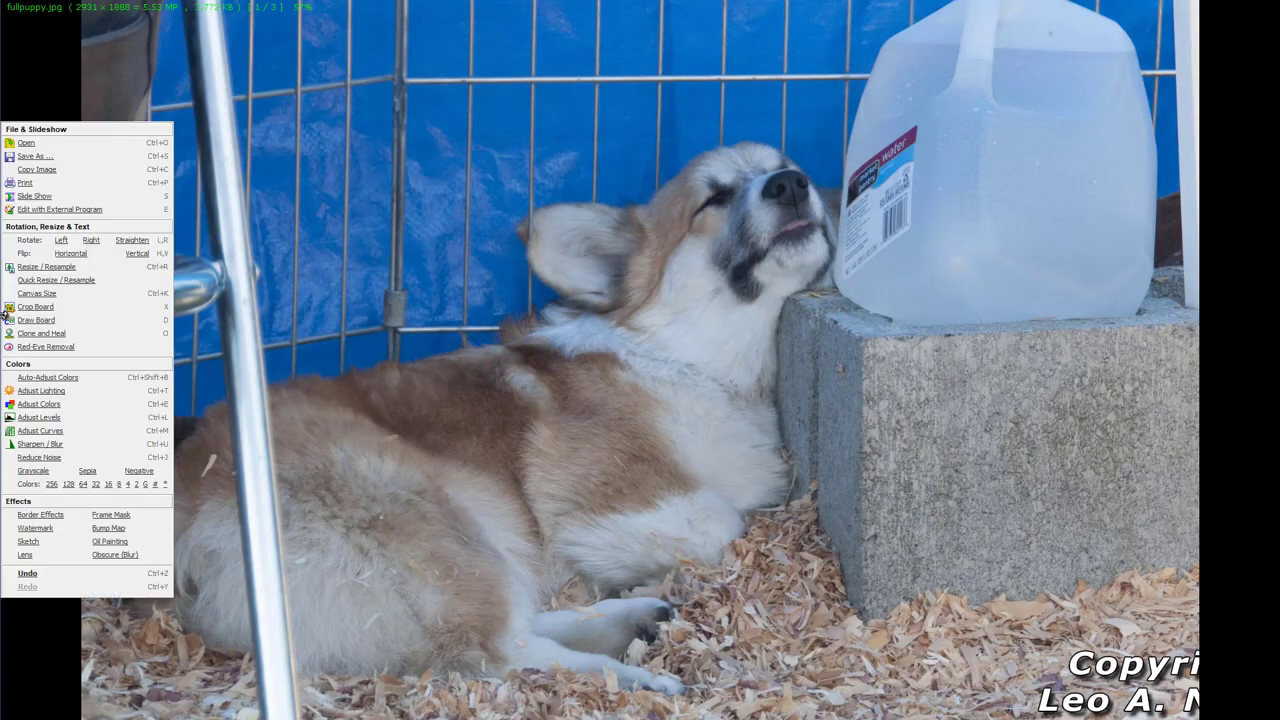
{"action": "left_click", "coordinate": [64, 268]}
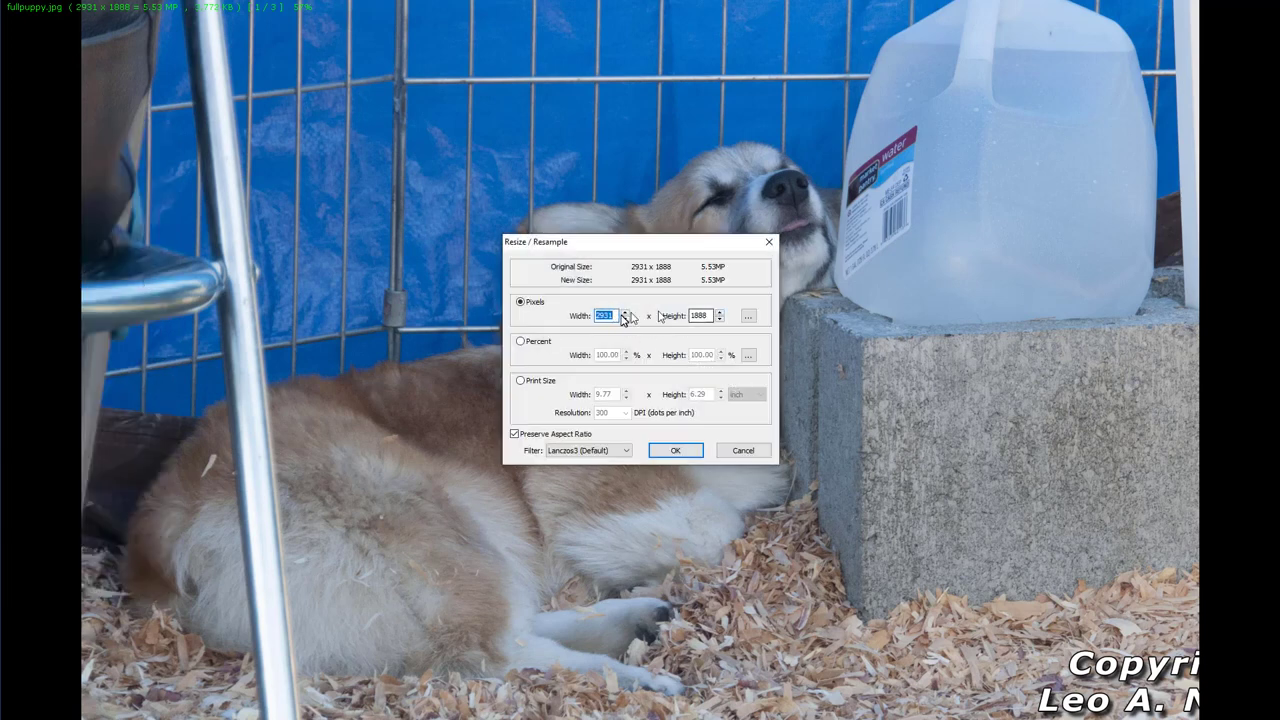
{"action": "left_click", "coordinate": [524, 341]}
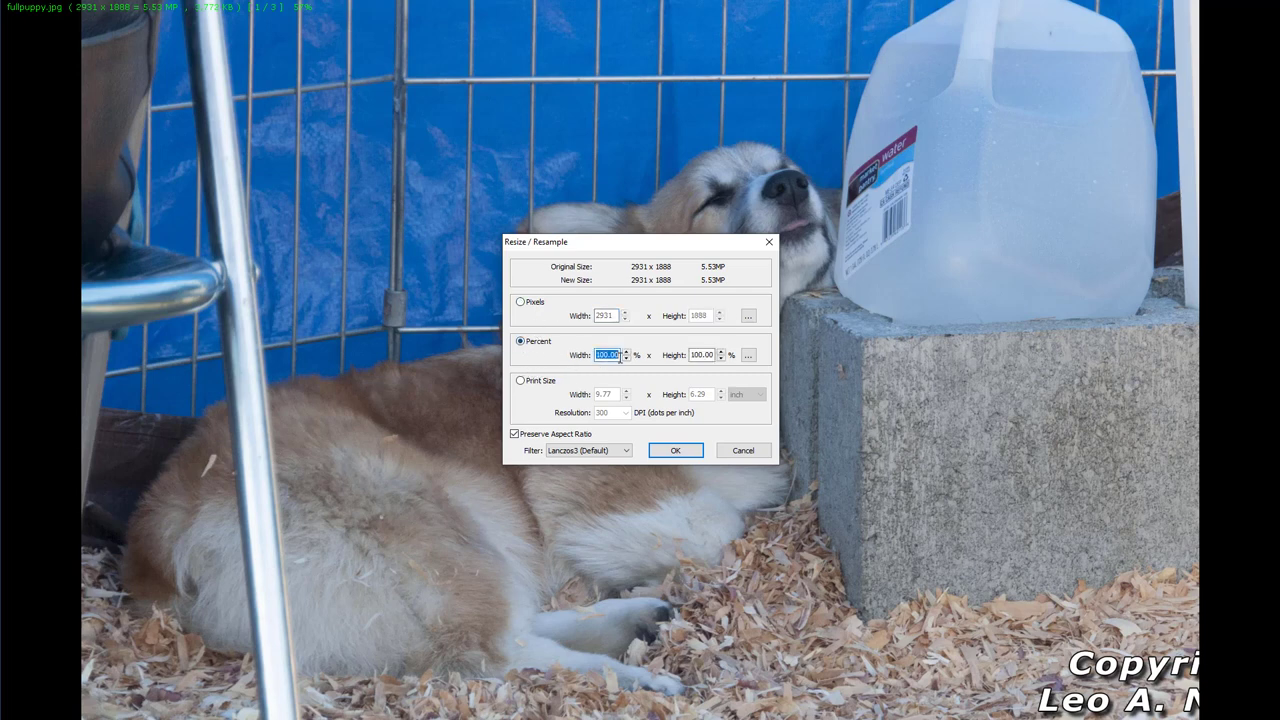
{"action": "type", "text": "50"}
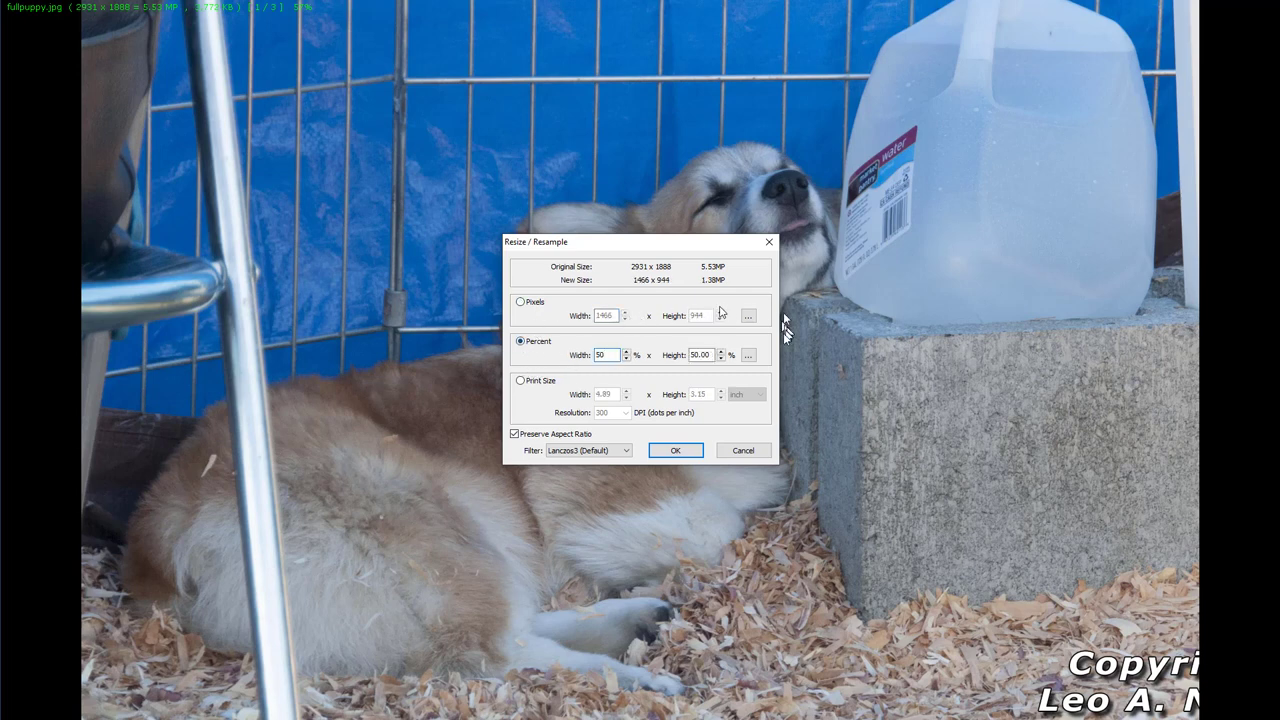
{"action": "left_click", "coordinate": [670, 450]}
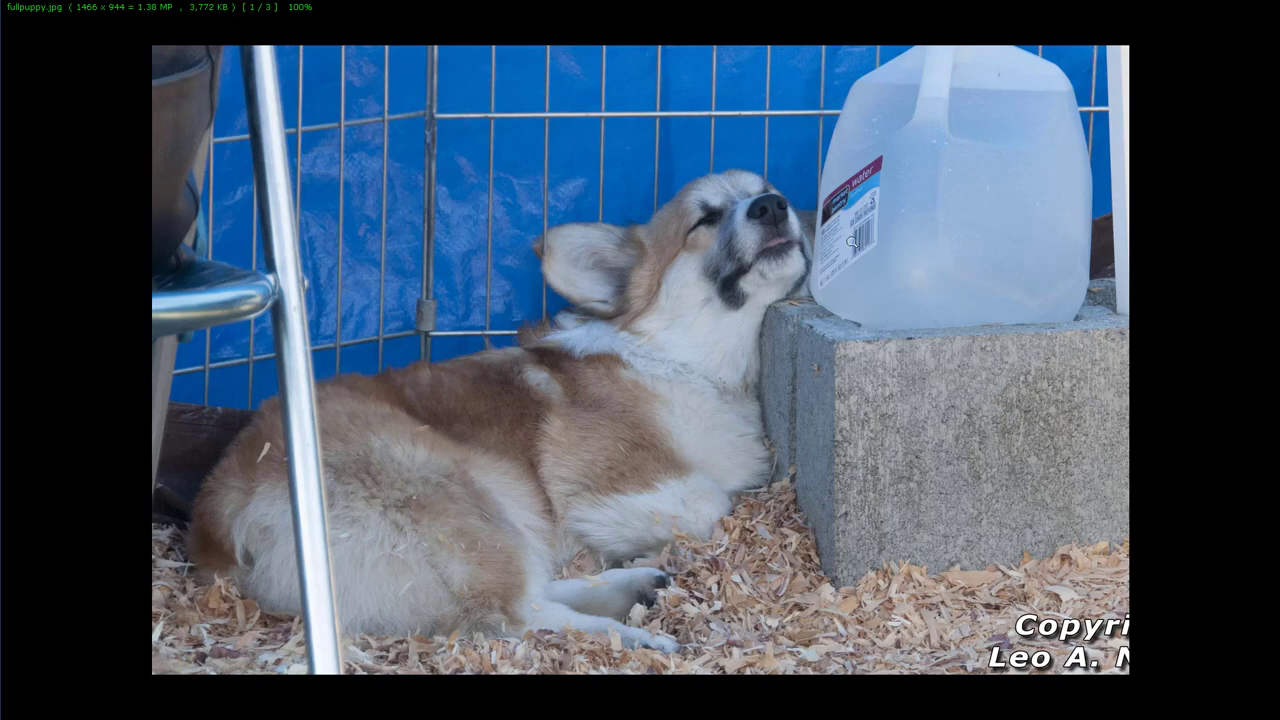
{"action": "key", "text": "Escape"}
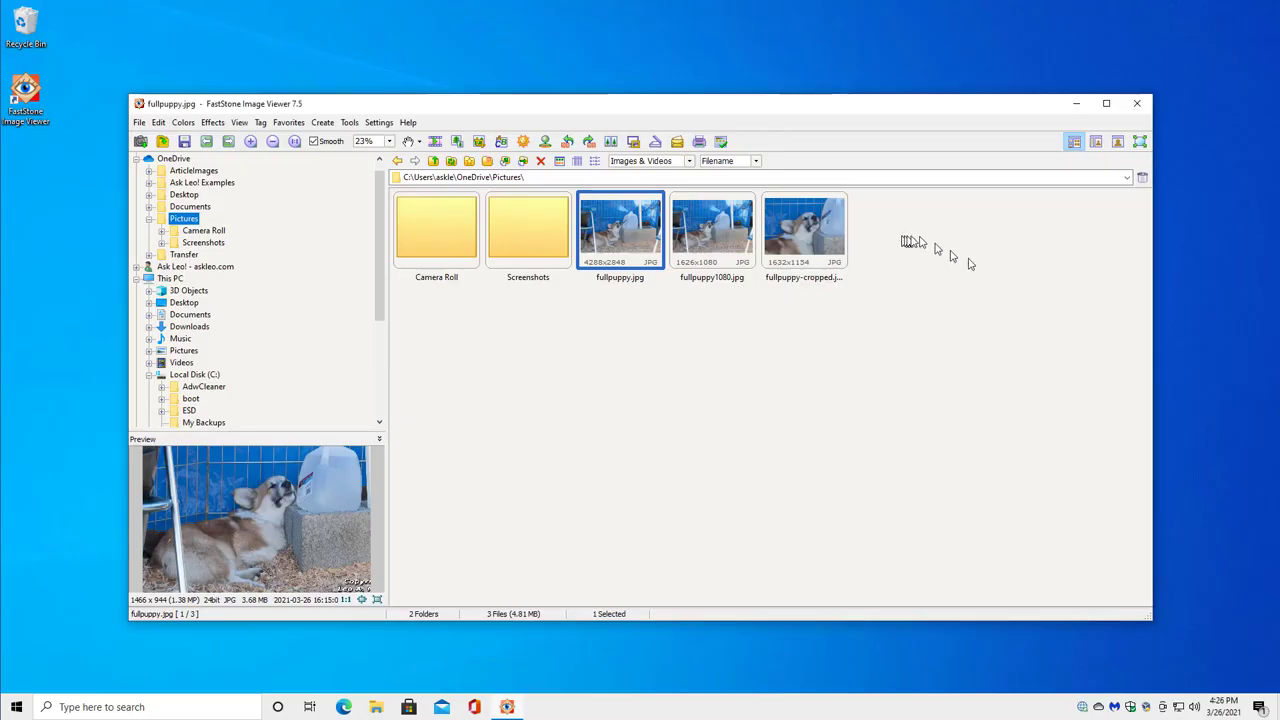